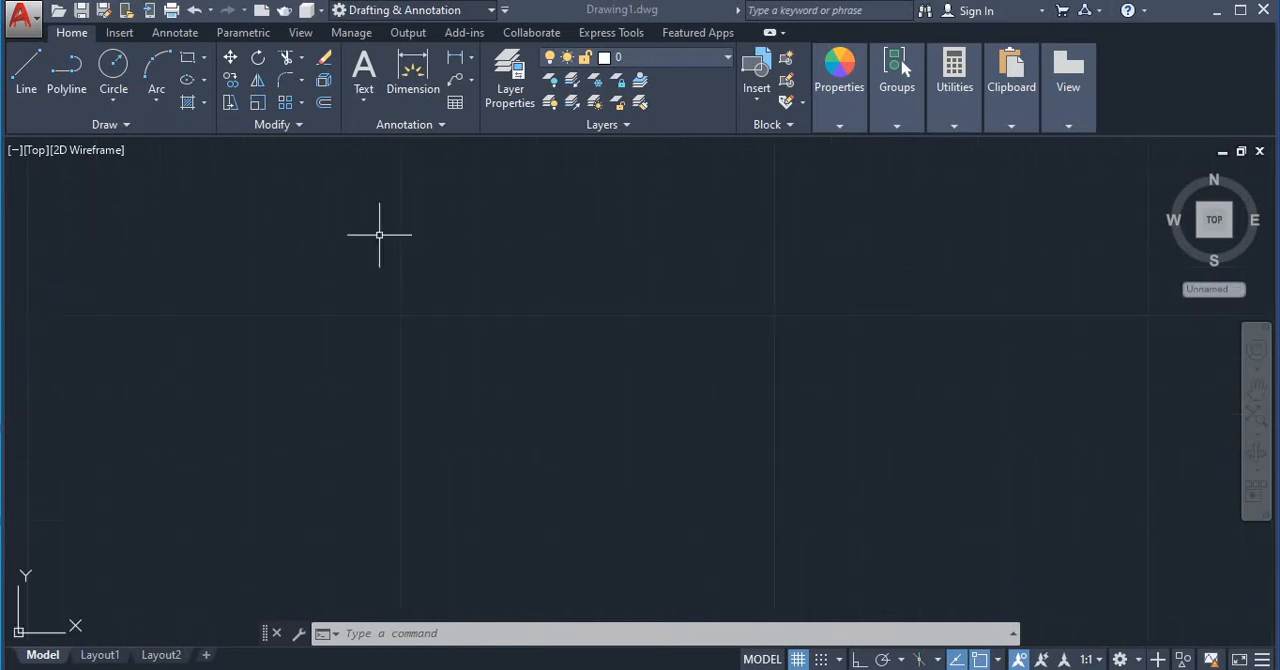
Draw a horizontal rectangle by two opposite corners near the middle of the drawing area
scroll(380, 235, "down", 2)
left_click(187, 57)
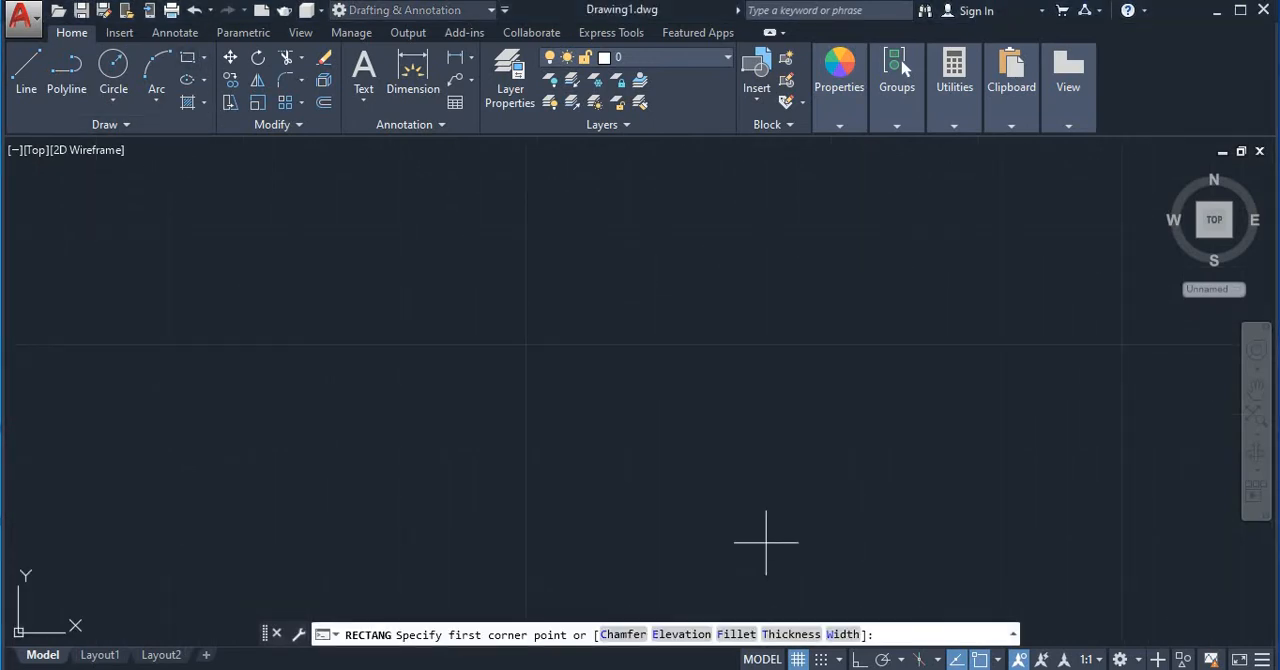
left_click(531, 342)
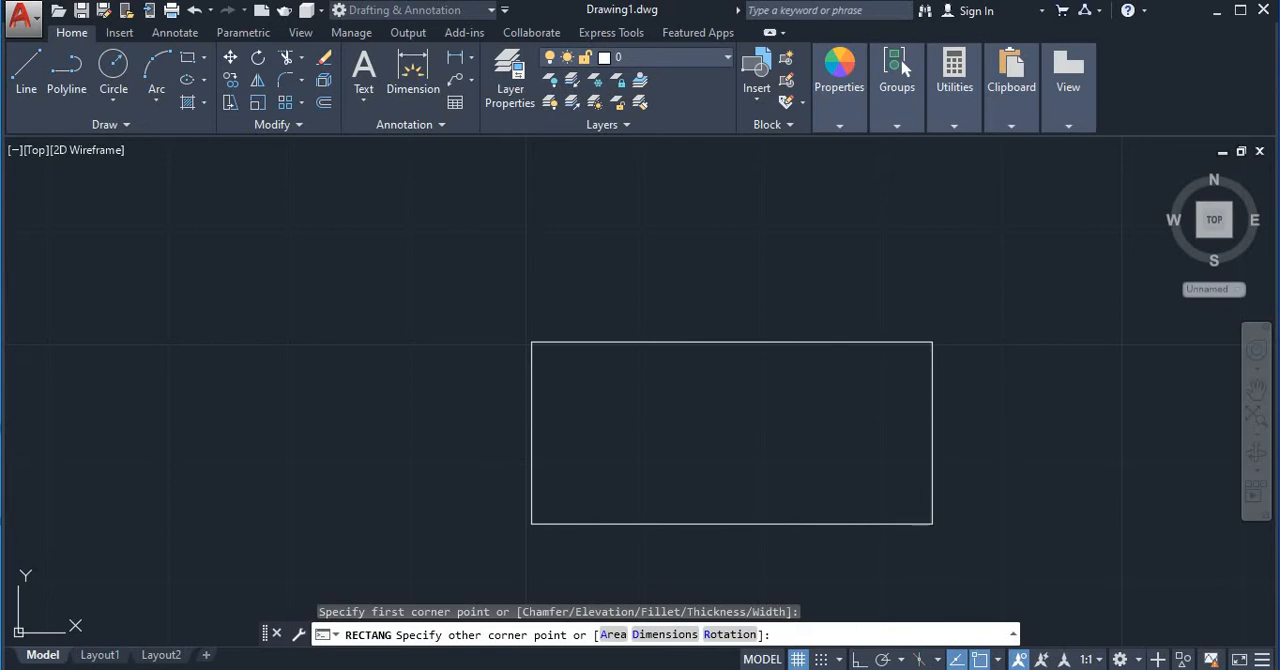
left_click(932, 524)
Draw a circle centred on the rectangle's upper-left corner, with its radius smaller than the rectangle's height
scroll(557, 546, "down", 2)
scroll(546, 506, "up", 4)
middle_click_drag(543, 503, 603, 426)
scroll(588, 456, "down", 4)
left_click(113, 68)
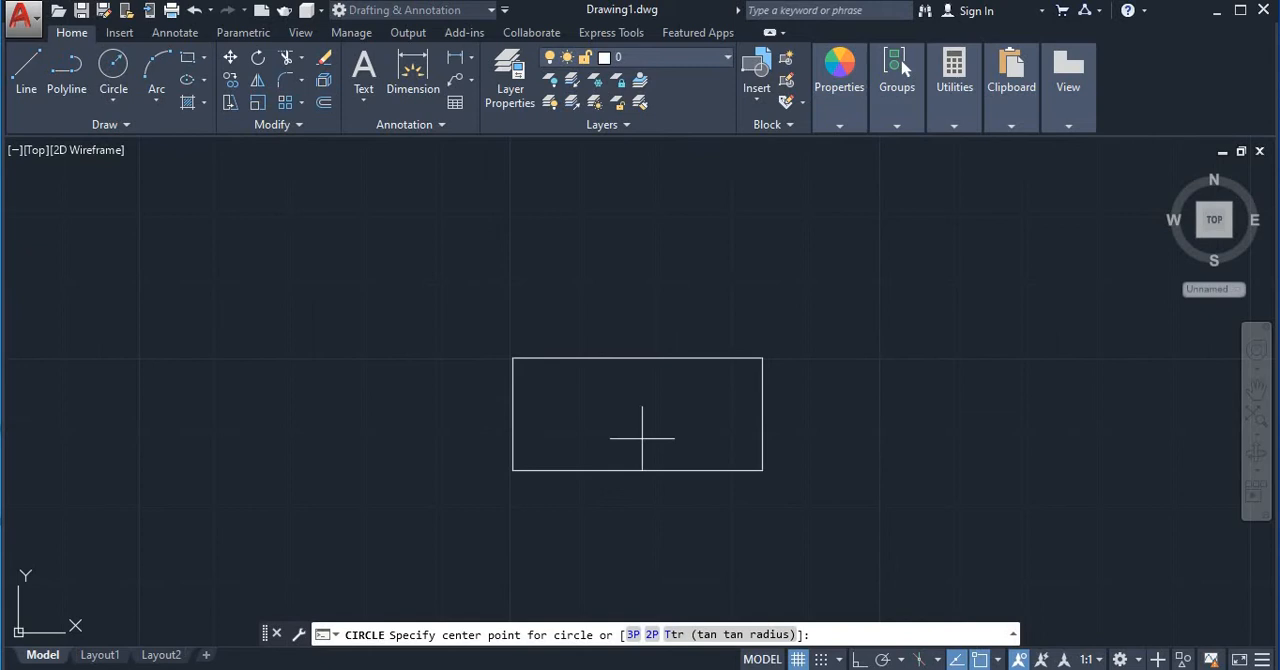
left_click(512, 358)
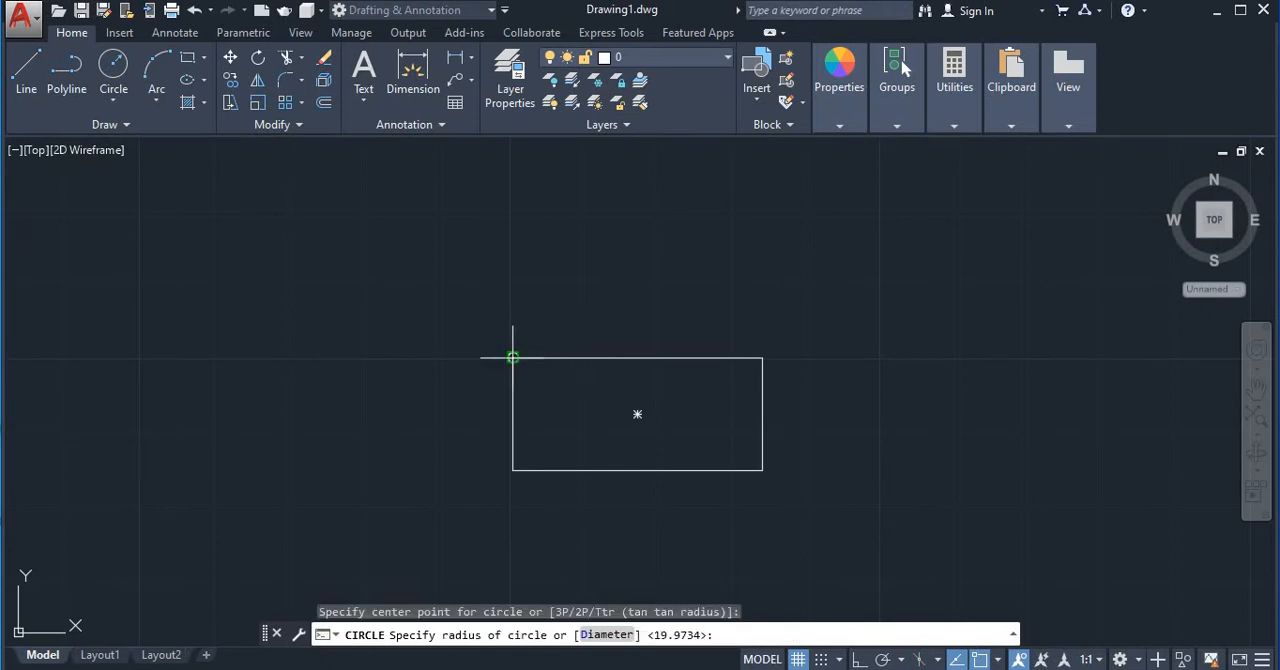
left_click(537, 300)
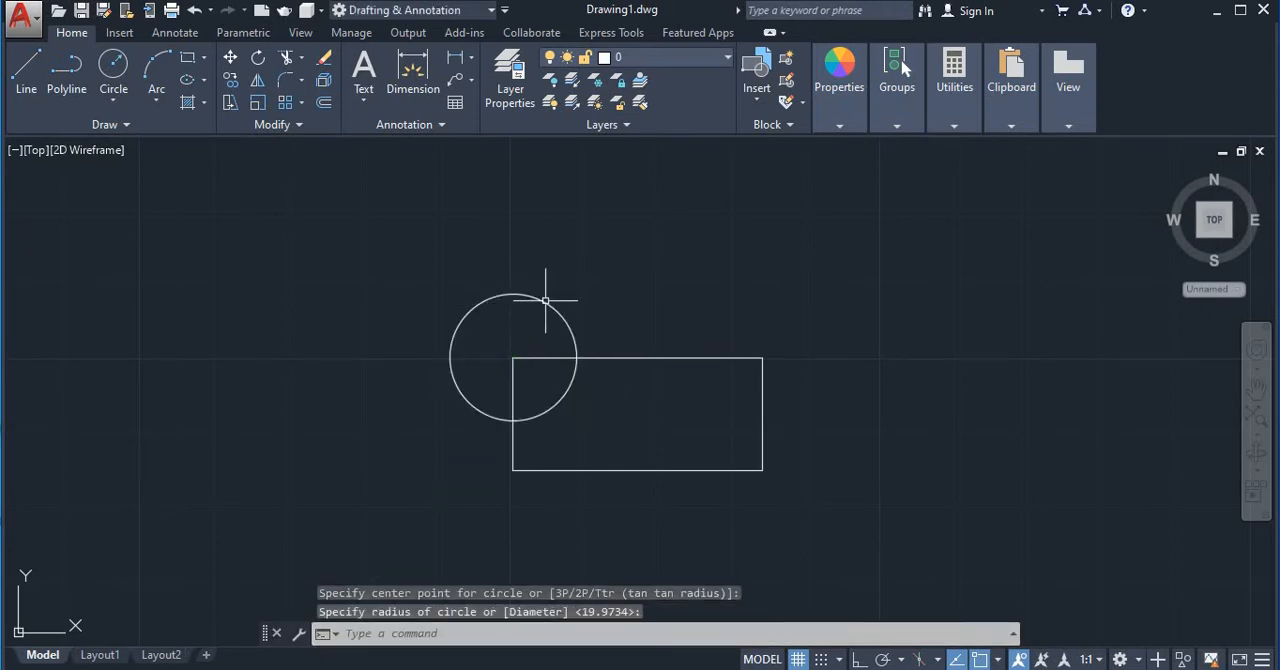
Select the circle and the rectangle individually to check that they are separate objects, and clear the selection
left_click(545, 300)
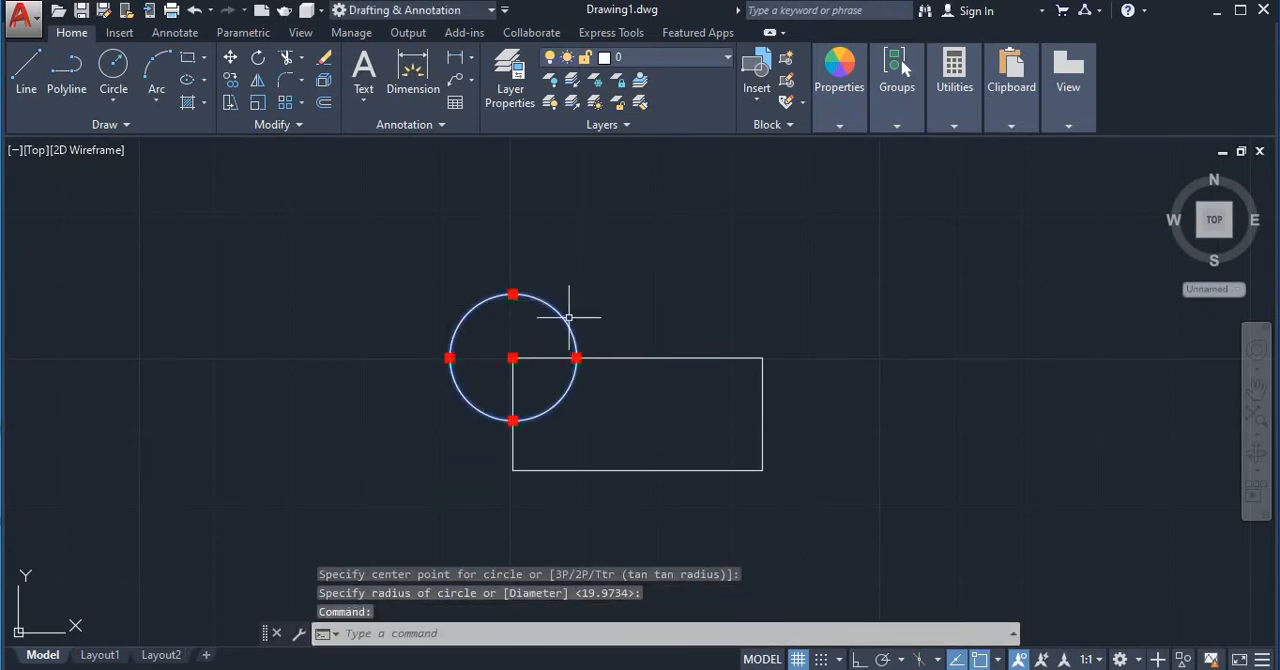
left_click(660, 357)
key("Escape")
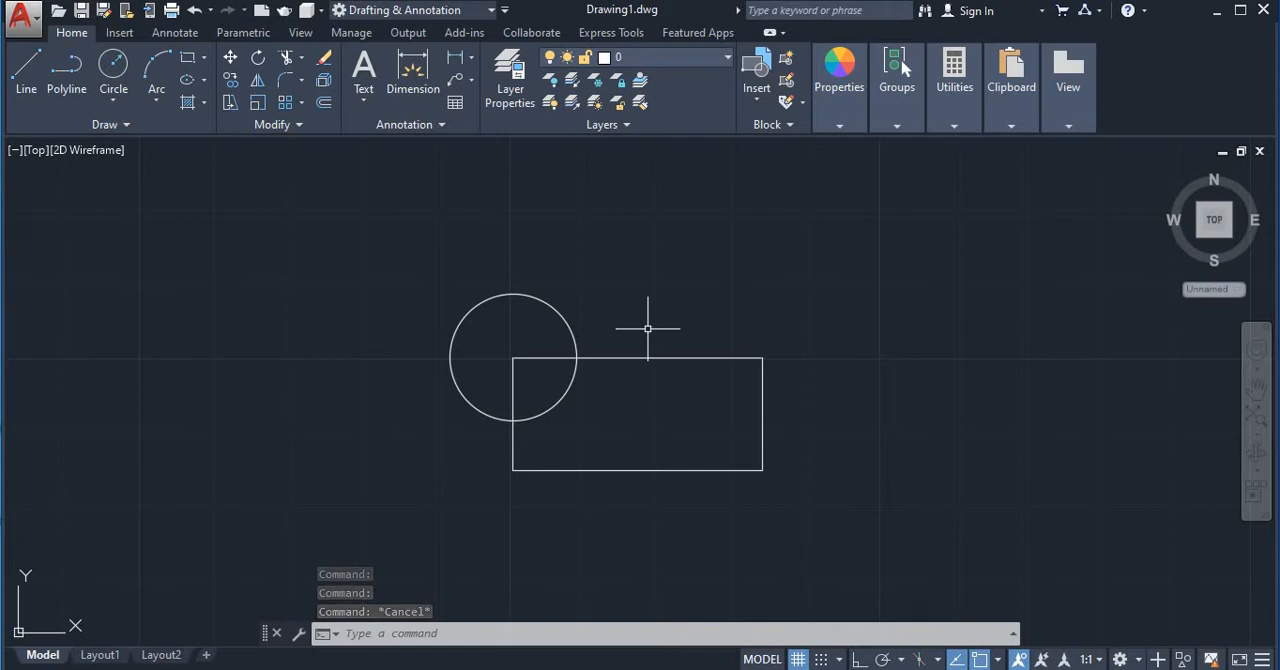
Group the circle and the rectangle with the GROUP command, and check that they select as one object
type("g")
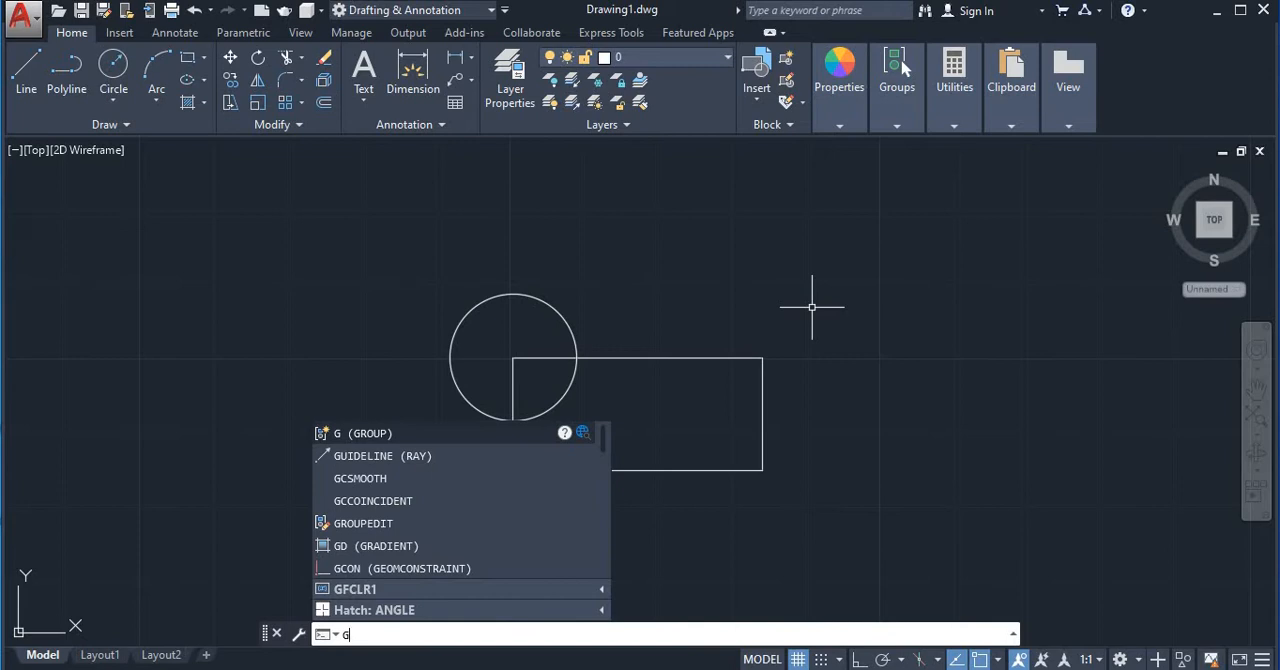
key("Return")
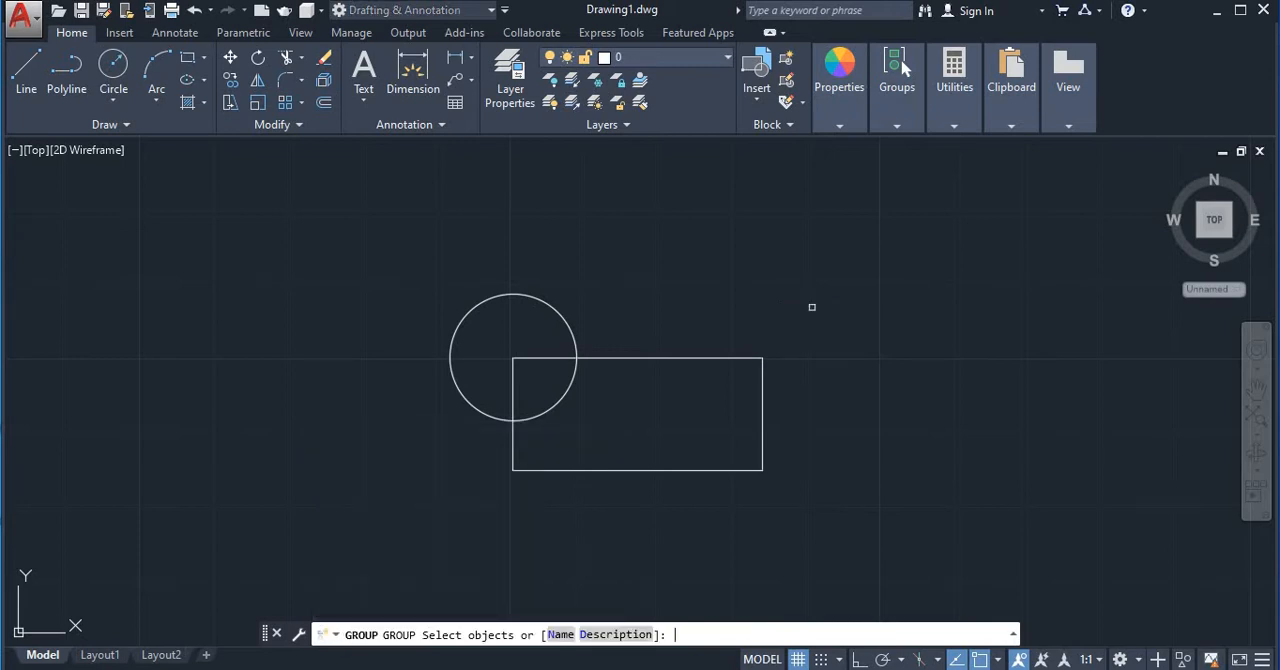
left_click(571, 329)
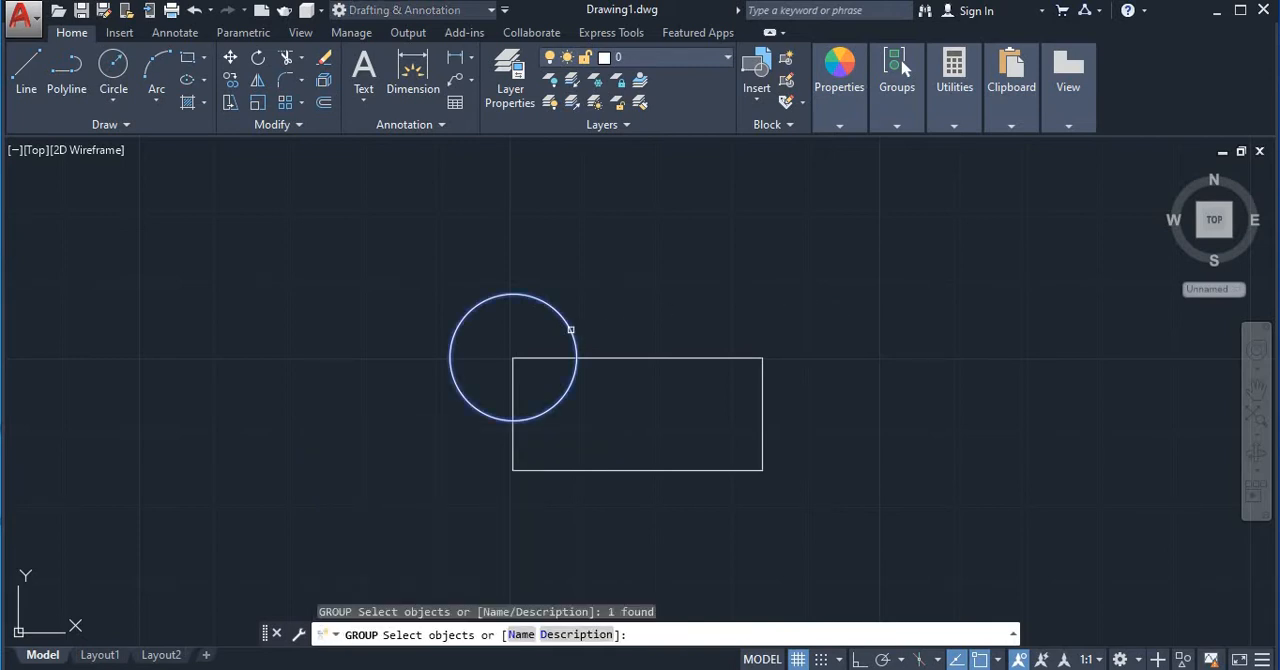
left_click(620, 357)
key("Return")
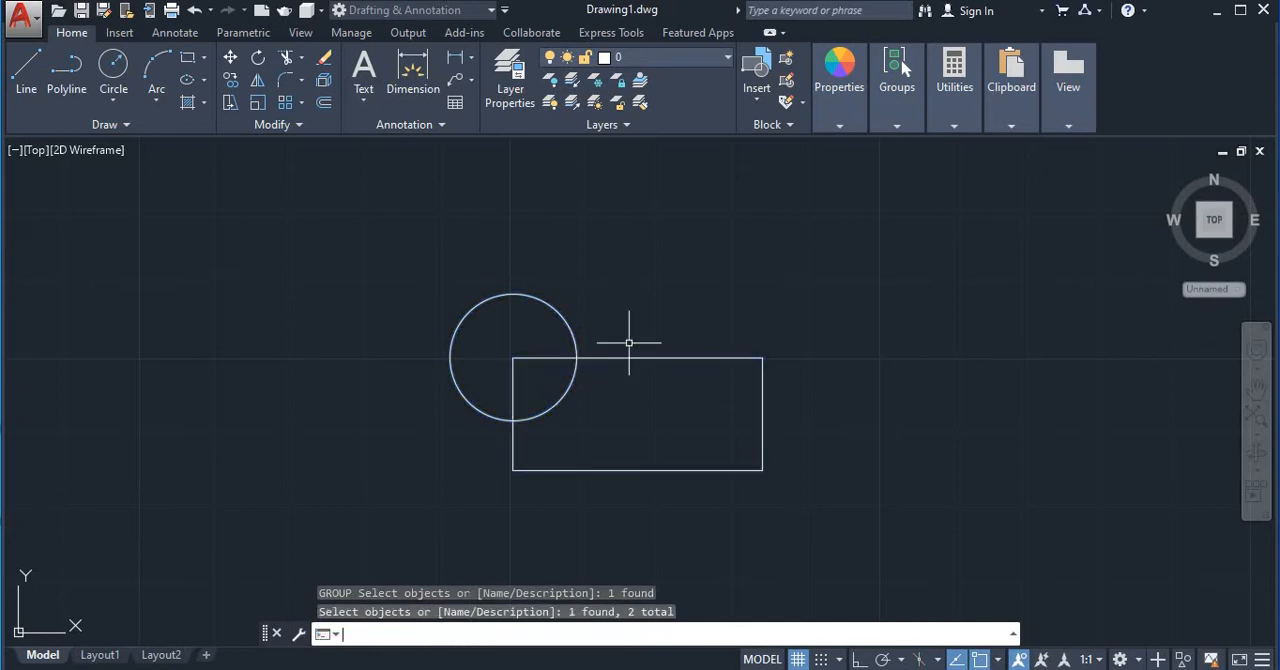
left_click(527, 295)
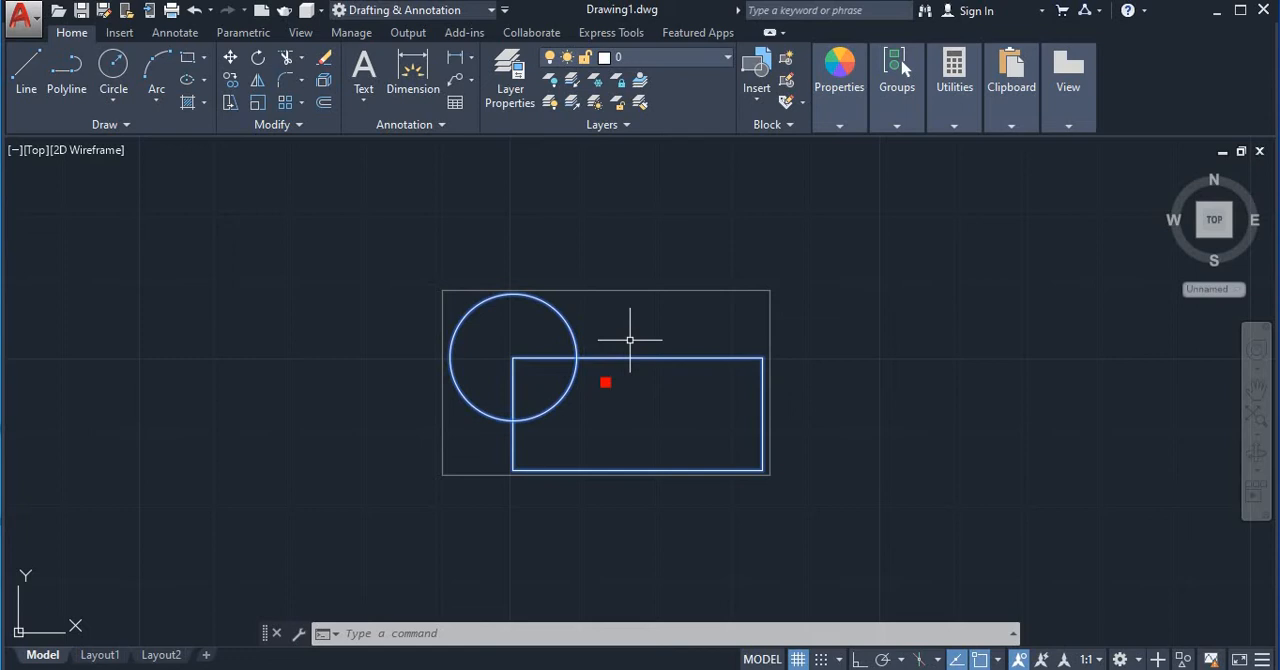
key("Escape")
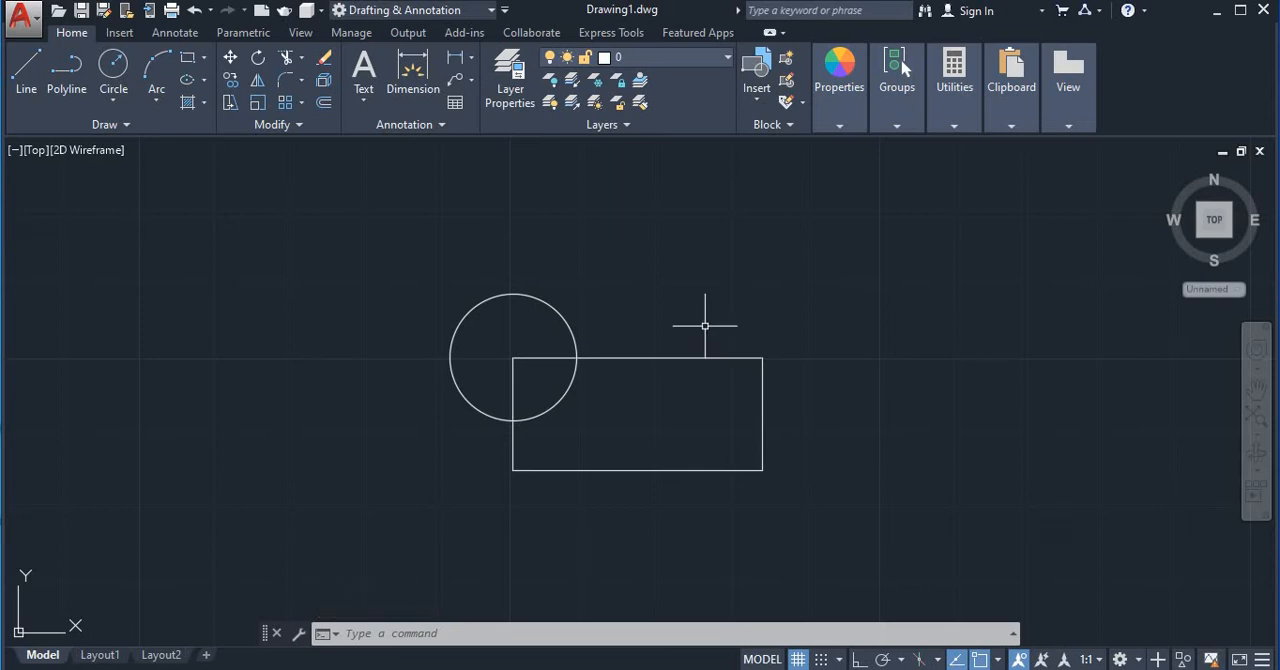
Ungroup the circle and rectangle with the UNGROUP command
type("UNG")
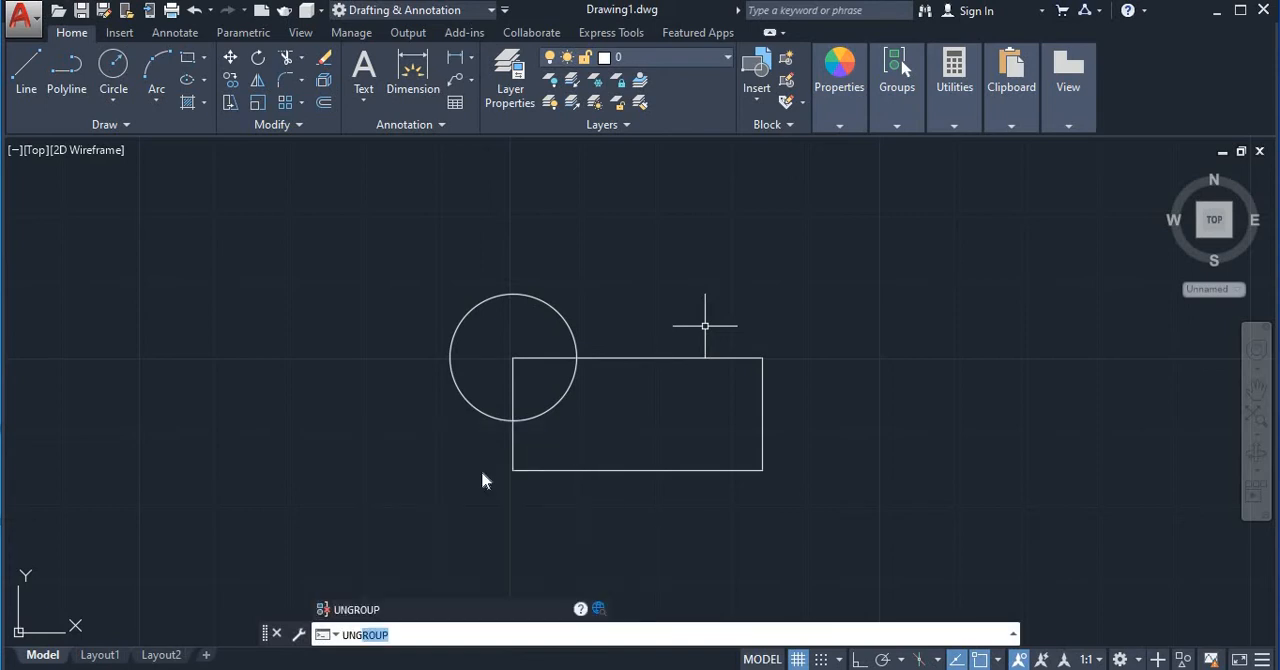
key("Return")
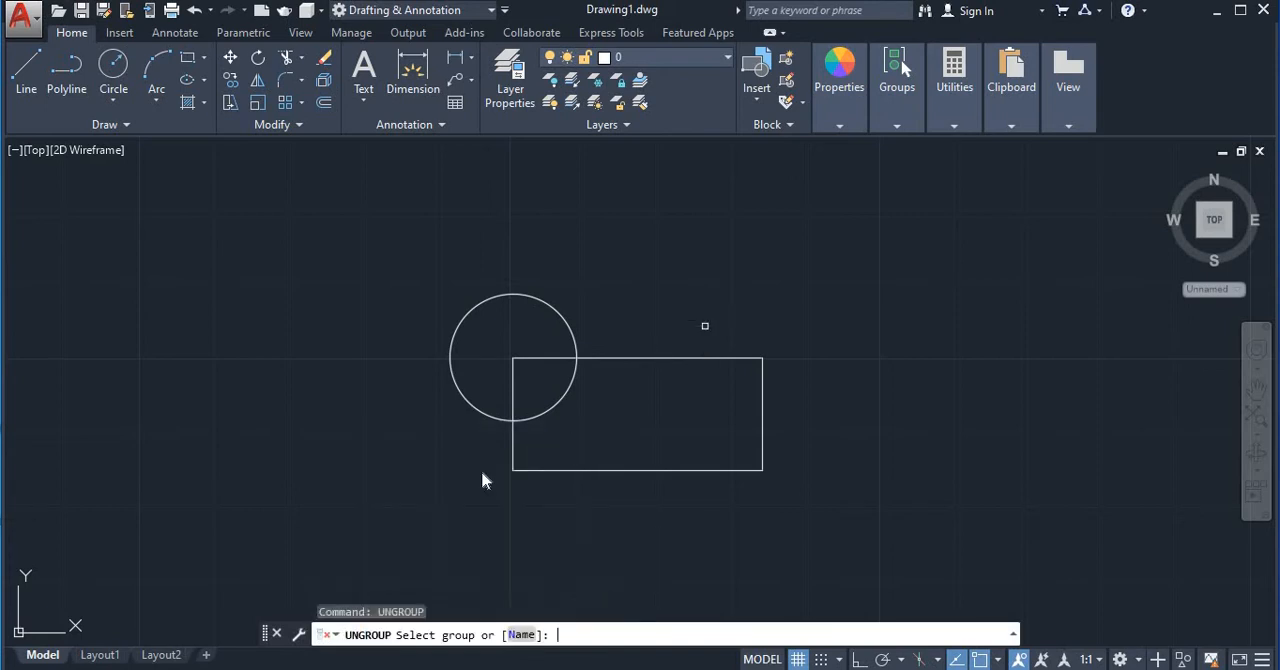
left_click(622, 359)
Select the circle and the rectangle one at a time to check that each selects independently
left_click(619, 353)
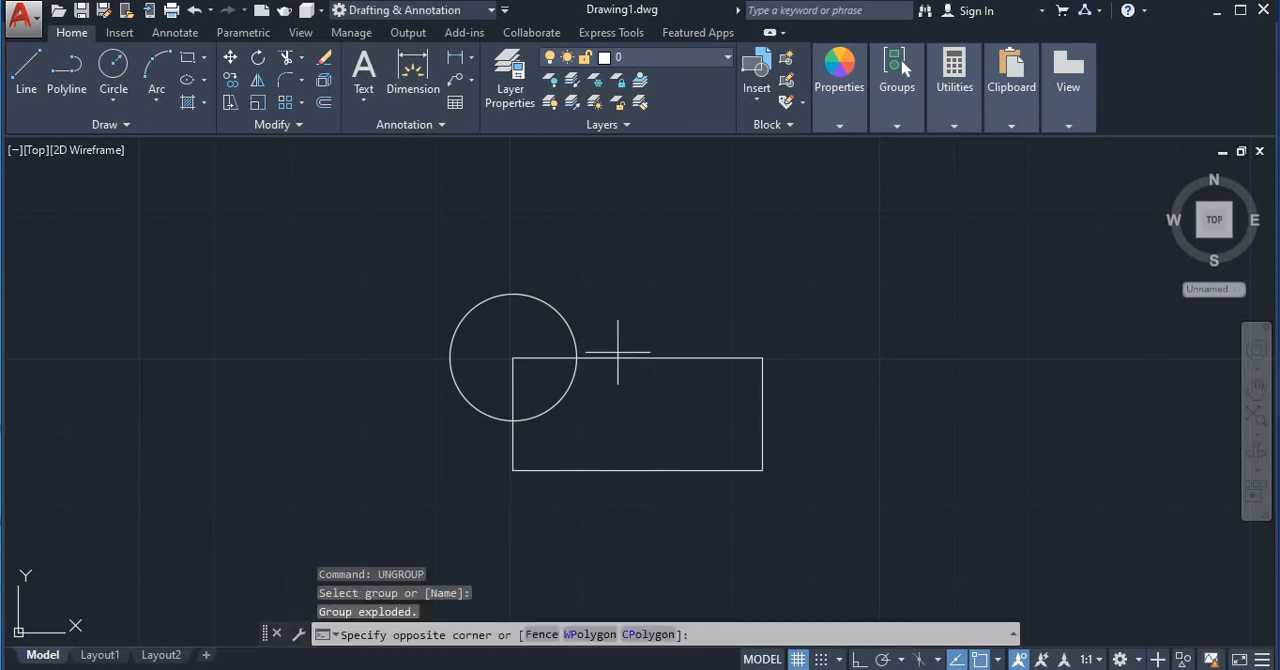
left_click(431, 265)
left_click(380, 226)
left_click(877, 553)
key("Escape")
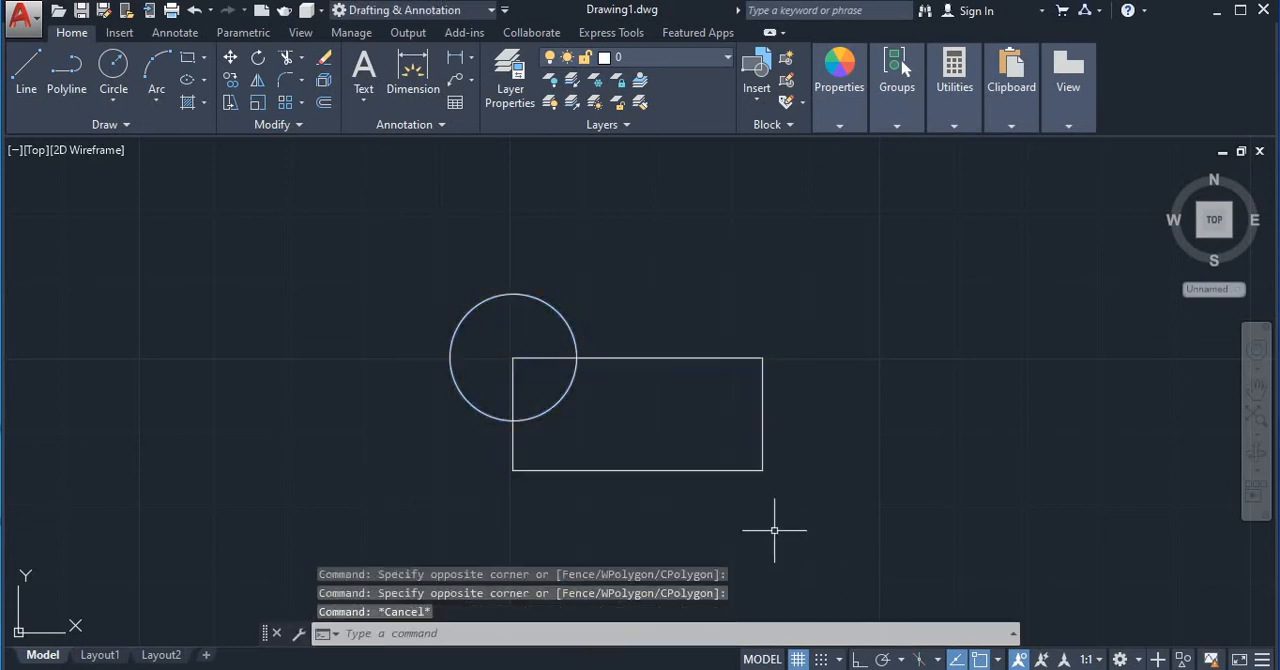
left_click(550, 308)
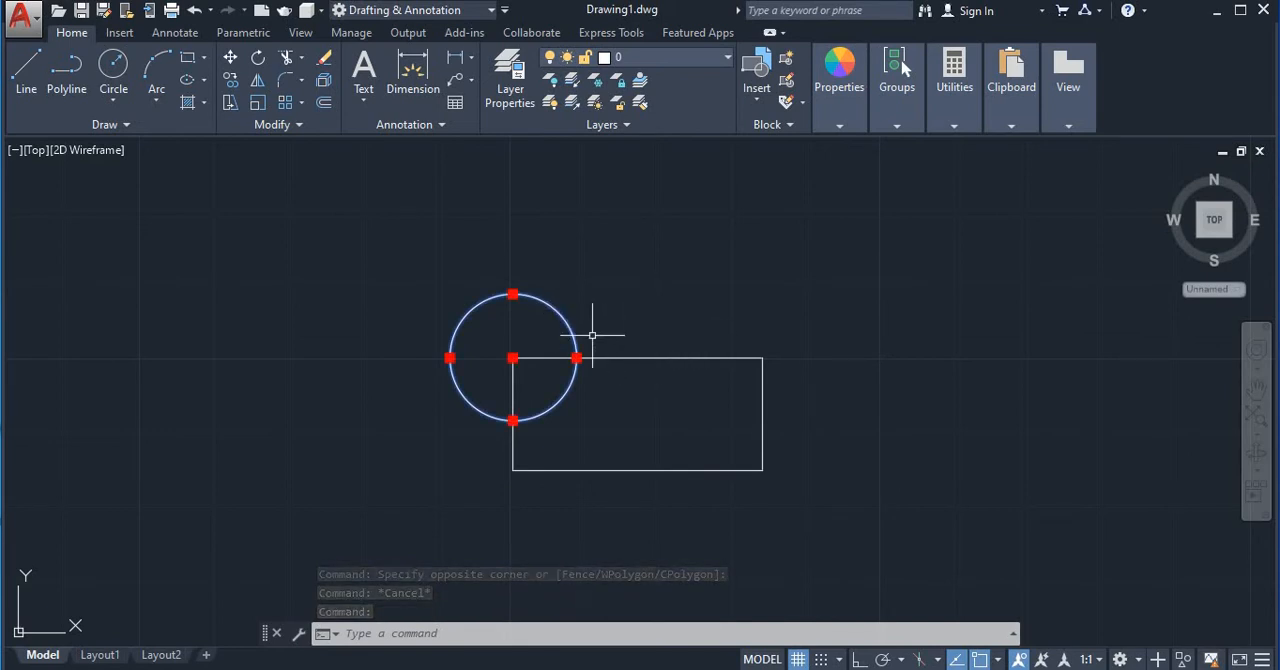
key("Escape")
left_click(656, 357)
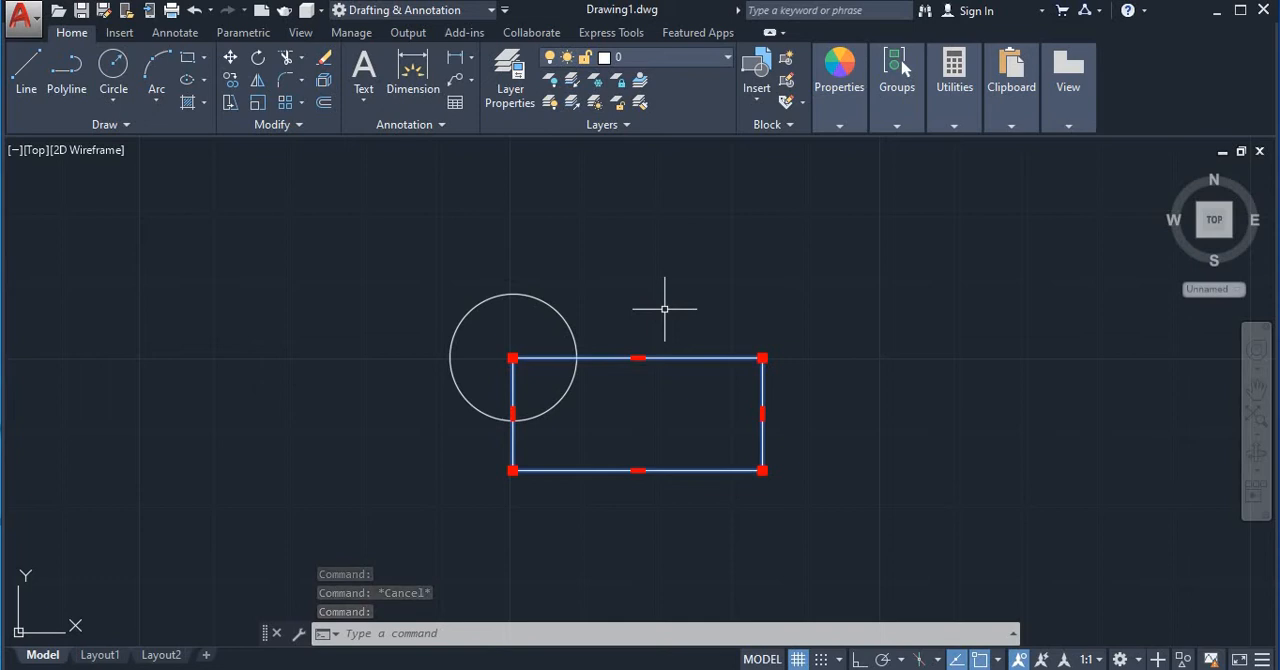
key("Escape")
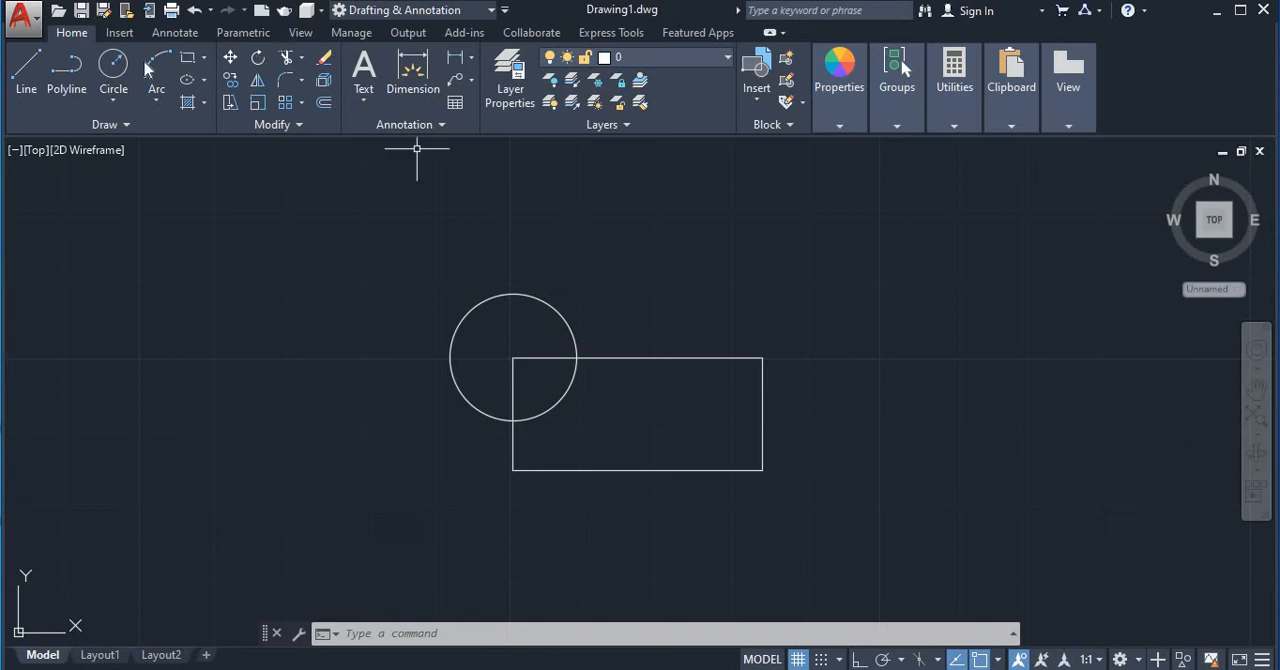
Draw a second, vertical rectangle to the left of the circle
left_click(187, 60)
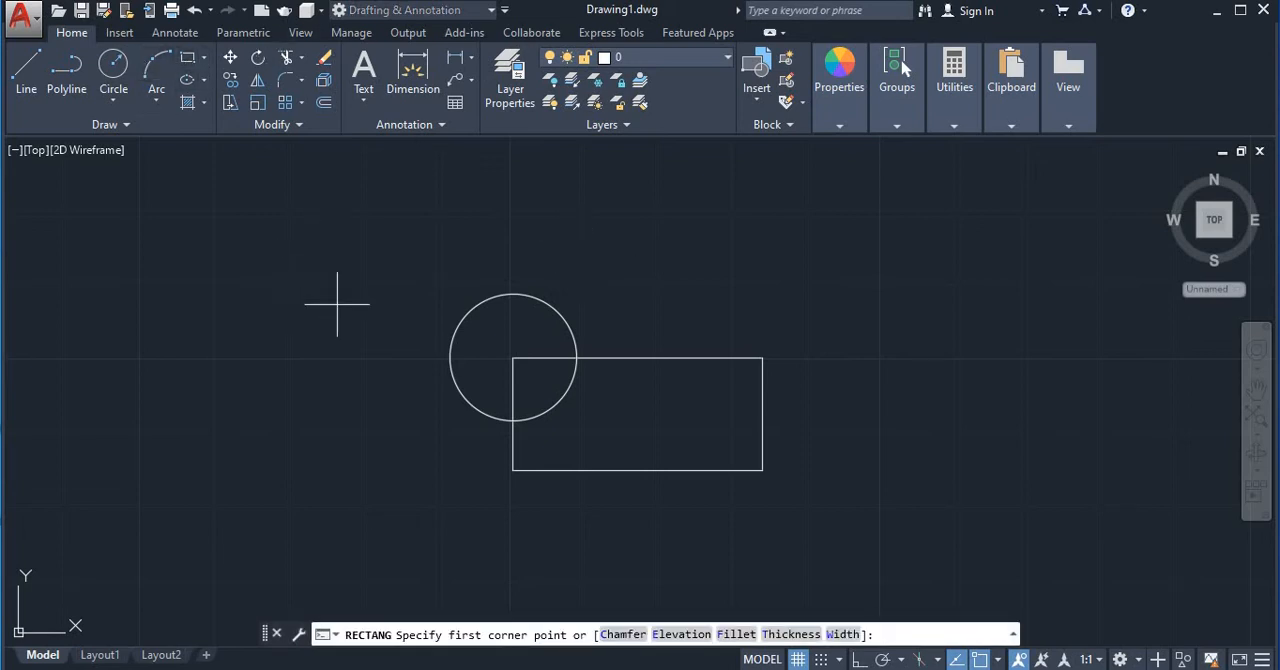
left_click(274, 272)
left_click(350, 419)
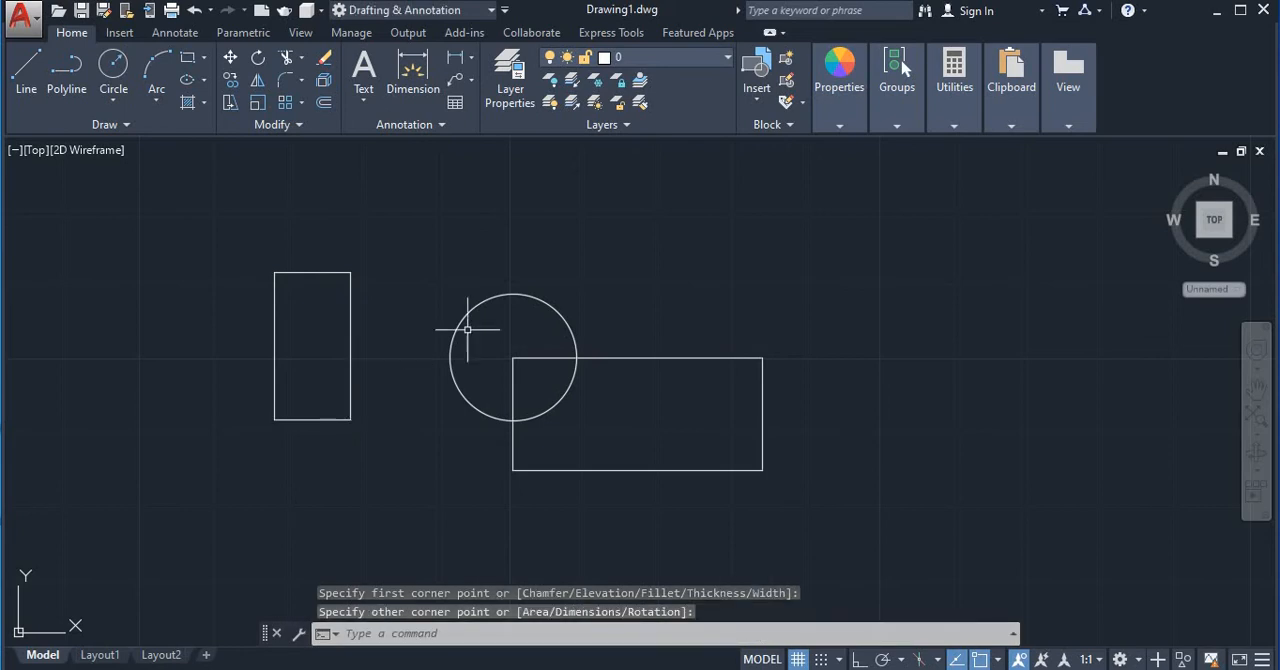
middle_click_drag(480, 258, 471, 250)
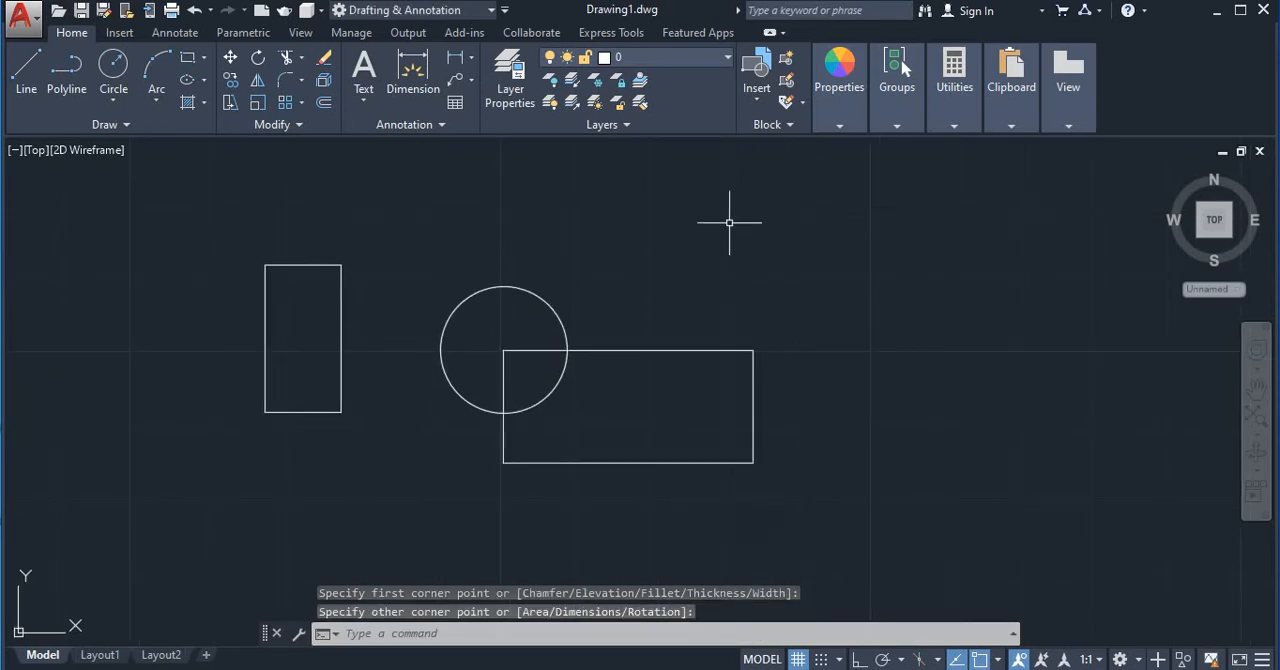
mouse_move(897, 126)
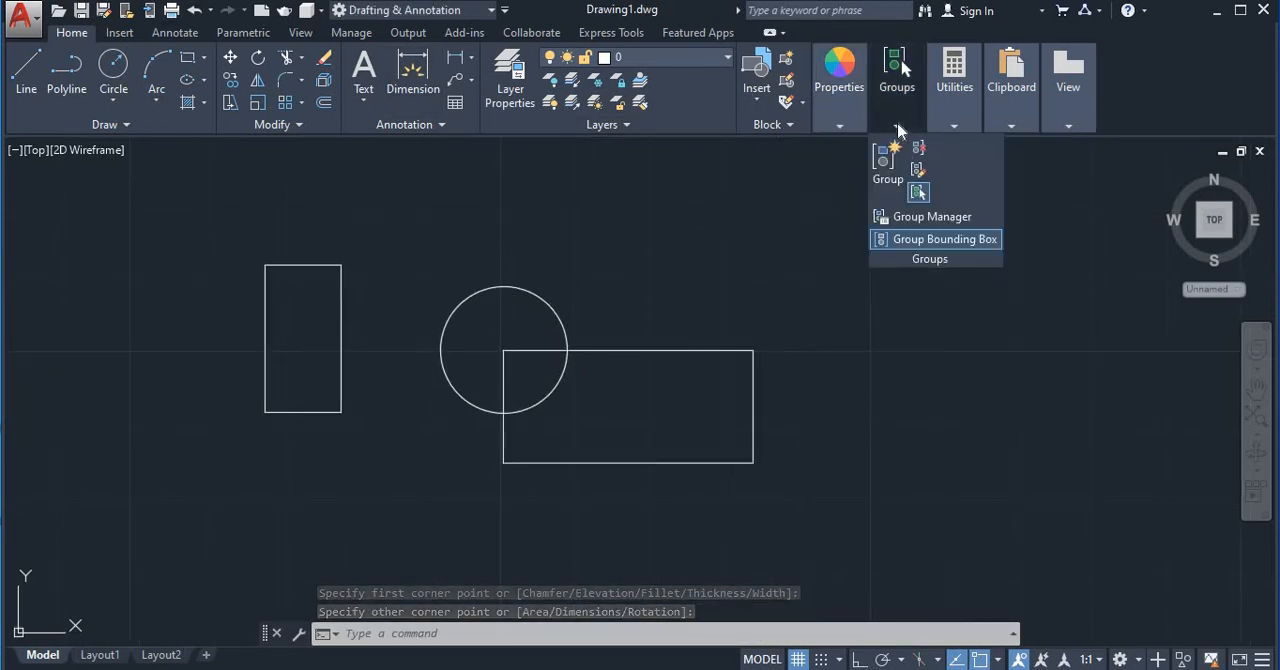
left_click(918, 171)
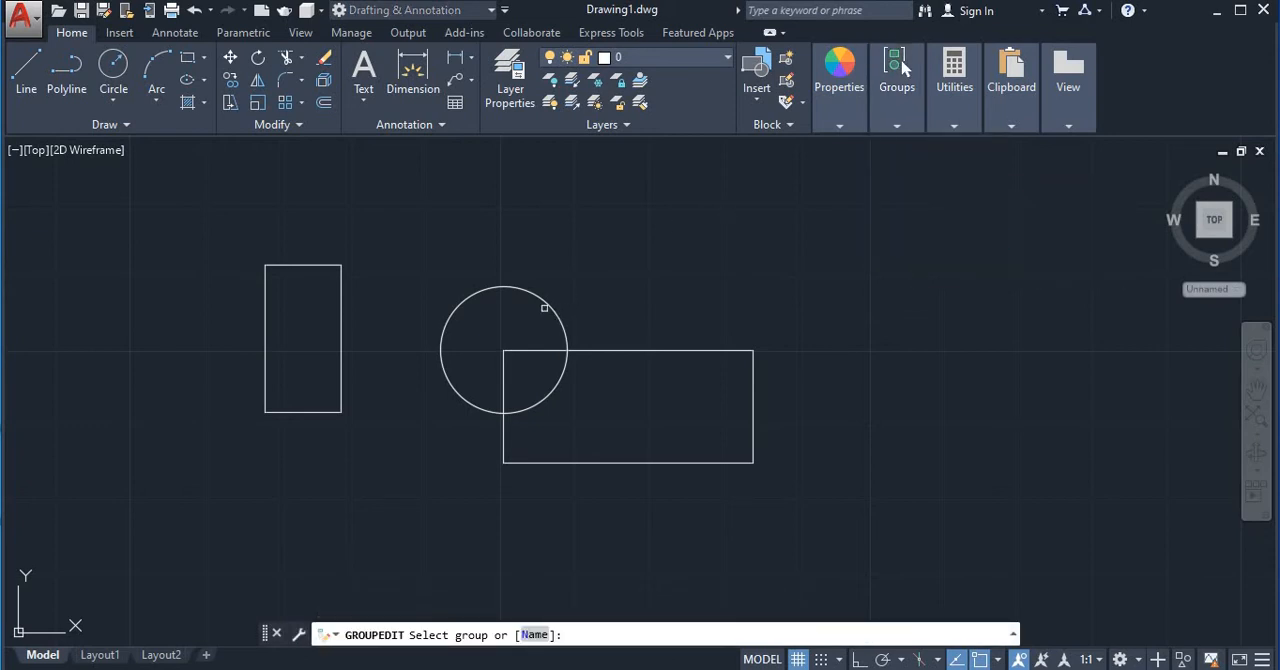
key("Escape")
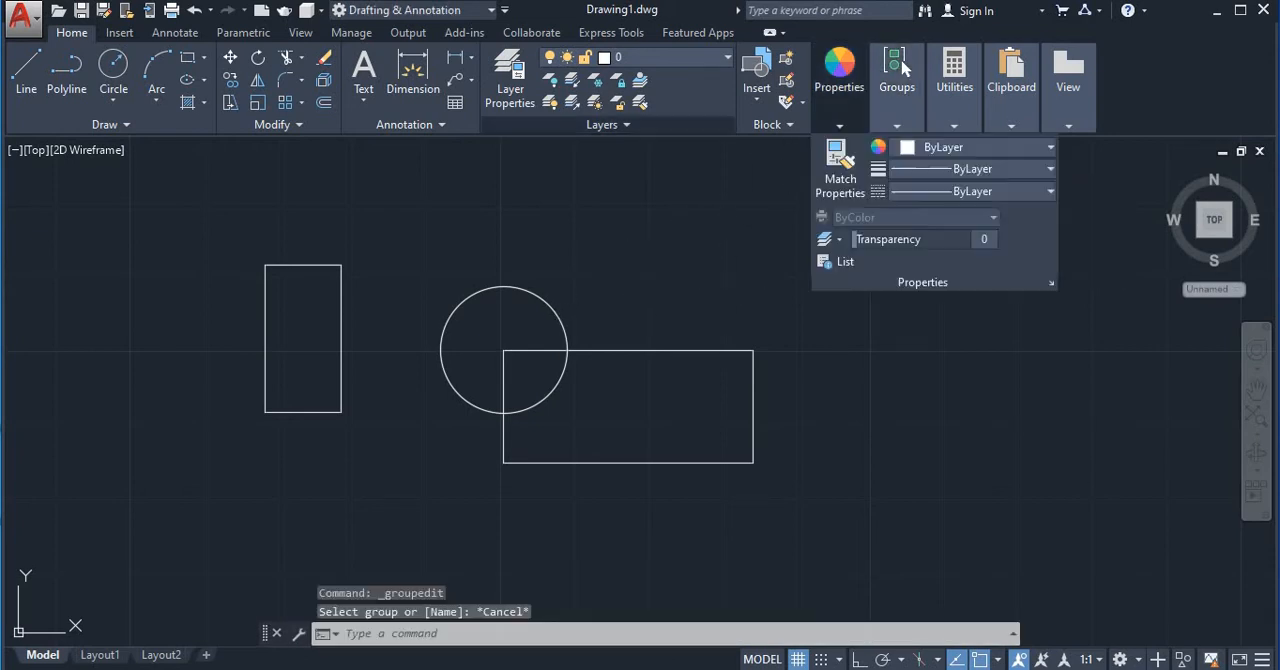
Group the circle and the horizontal rectangle again, leaving out the vertical rectangle, and check the group's selection
left_click(409, 249)
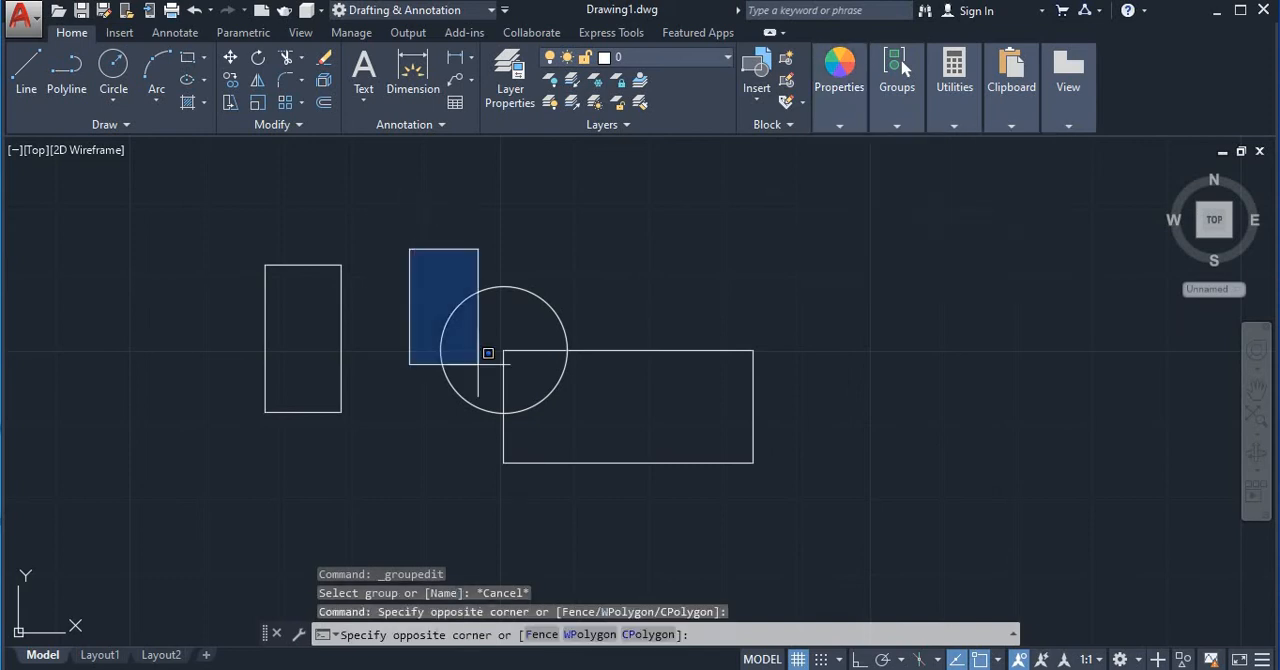
left_click(765, 543)
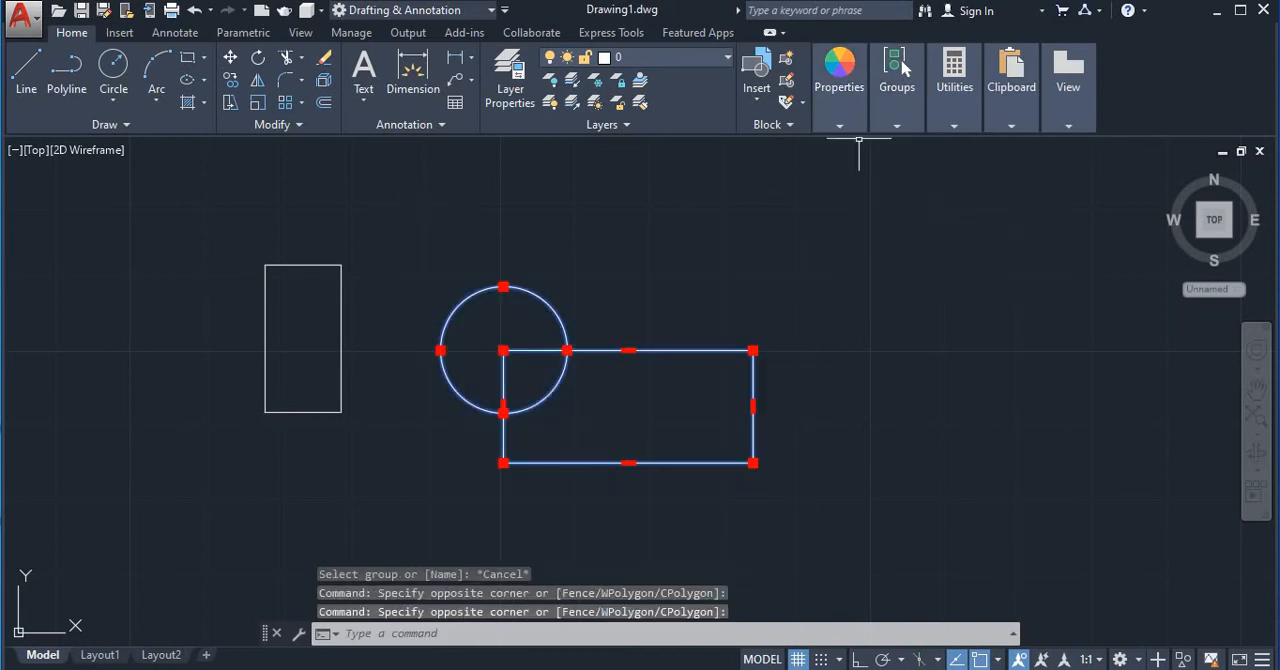
mouse_move(893, 127)
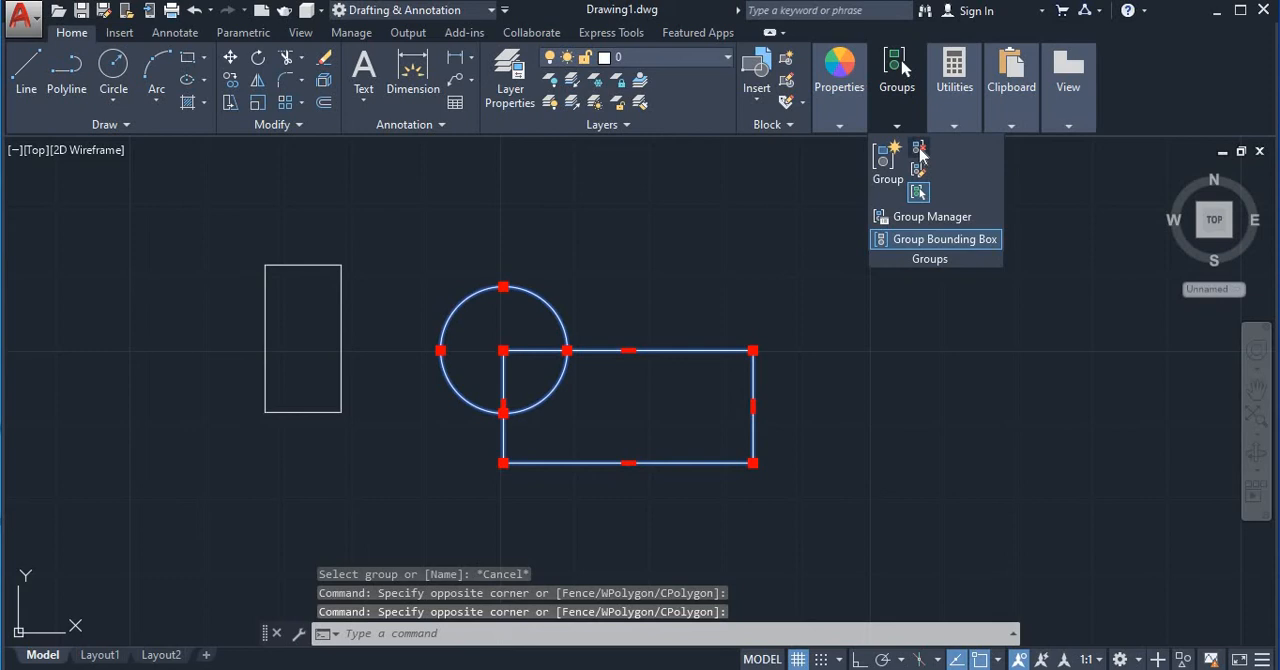
left_click(884, 170)
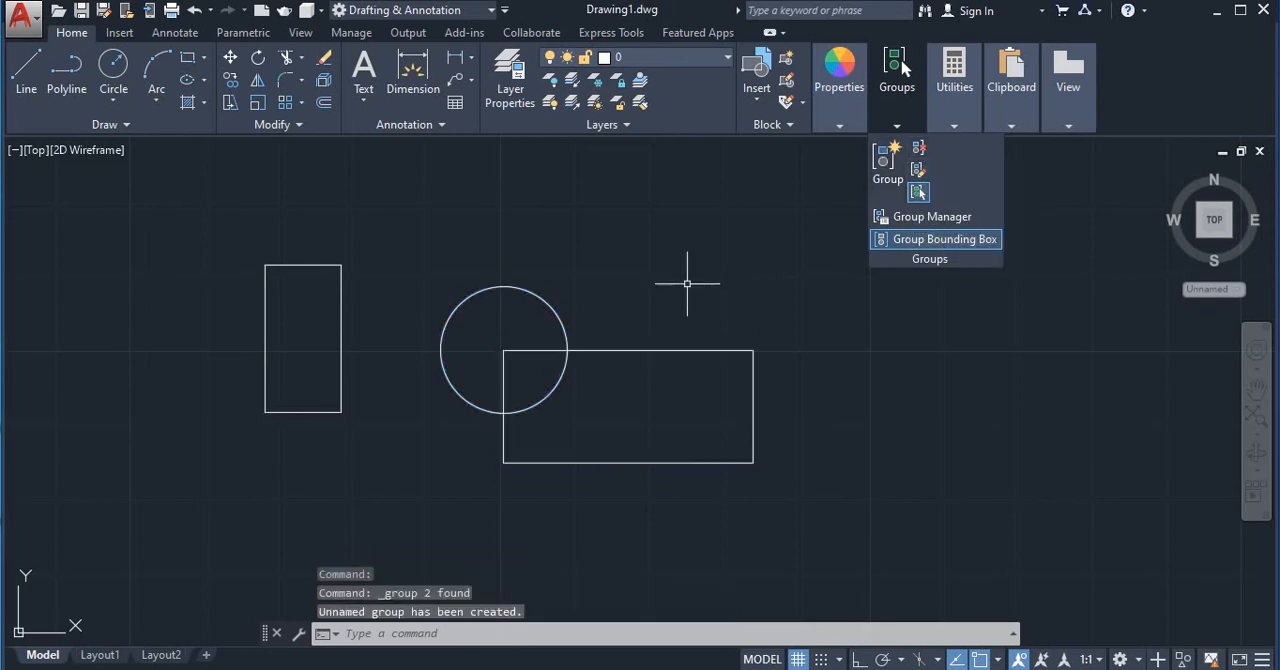
left_click(634, 284)
left_click(545, 312)
key("Escape")
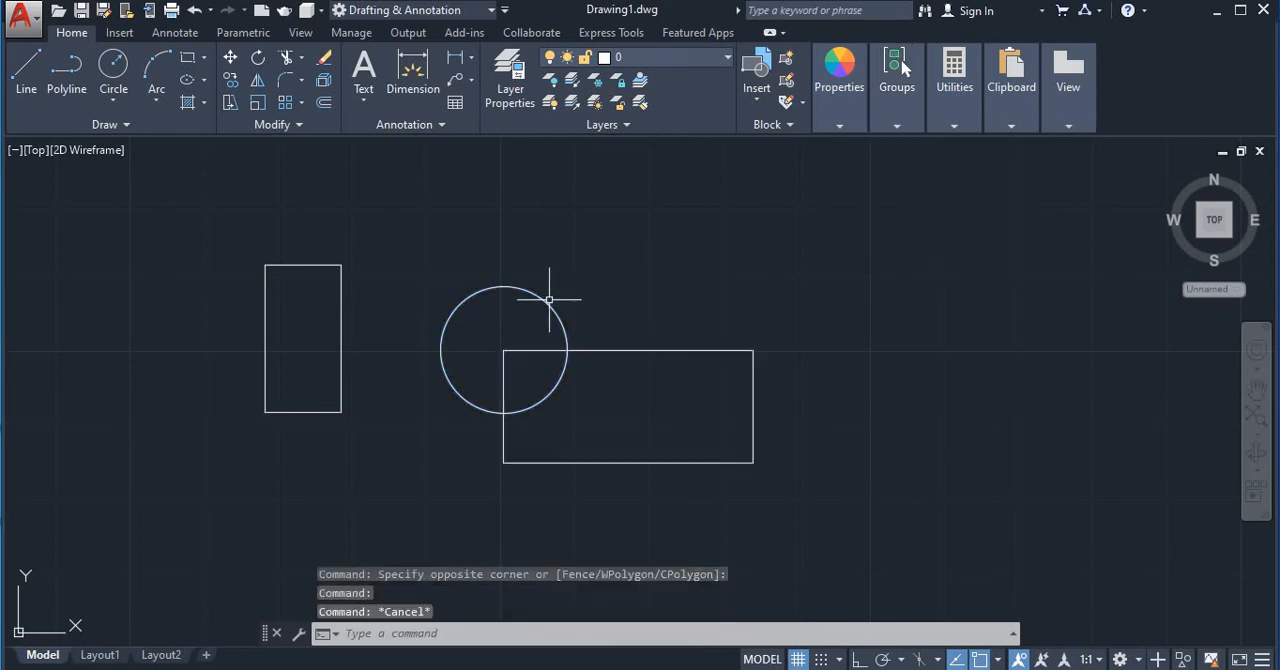
Add the vertical rectangle to the group of the circle and horizontal rectangle with Group Edit, and check the group's selection
mouse_move(897, 127)
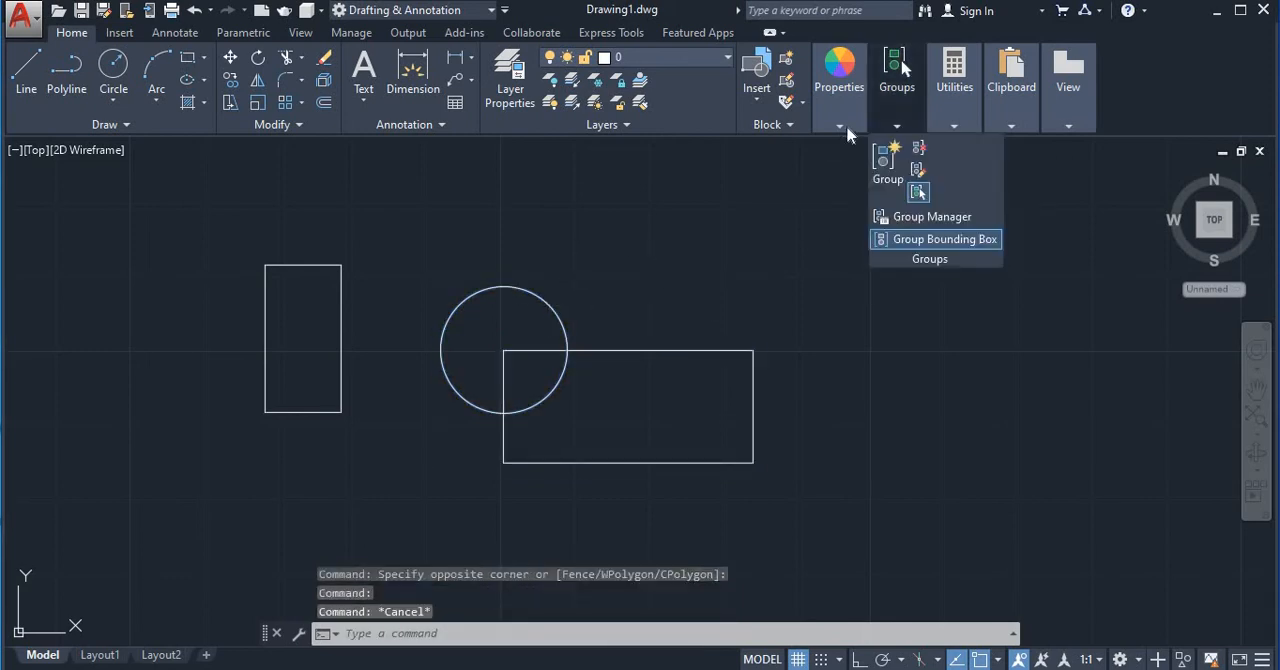
left_click(916, 170)
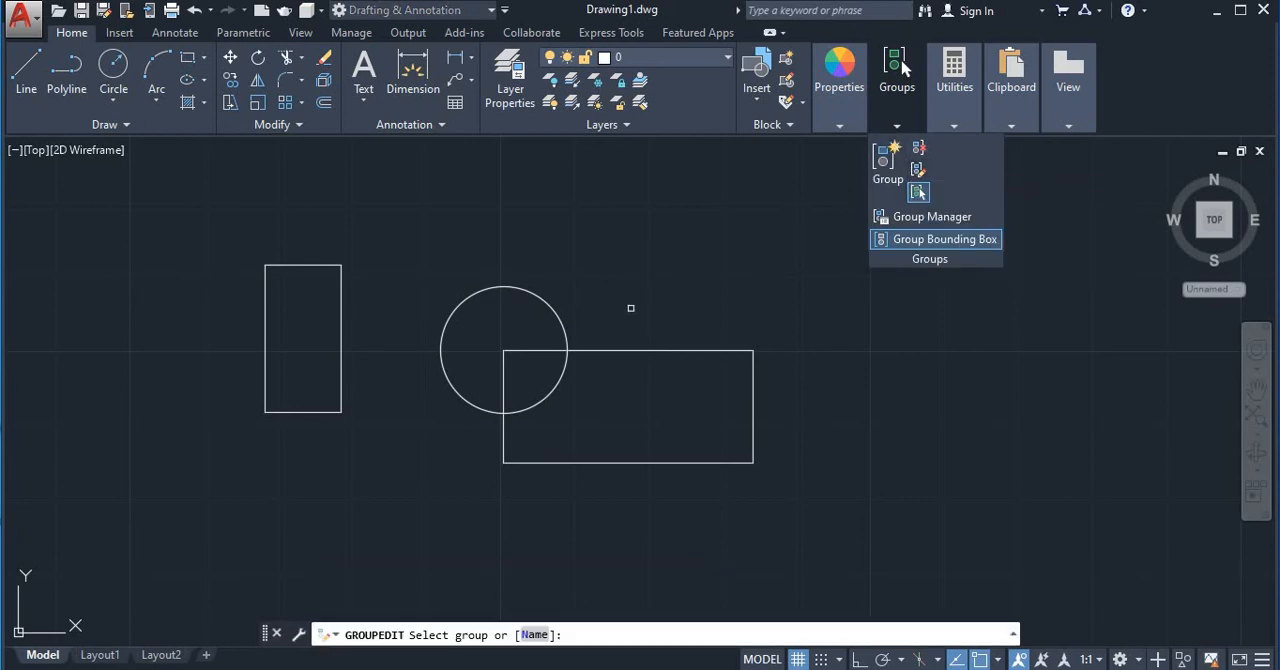
left_click(341, 275)
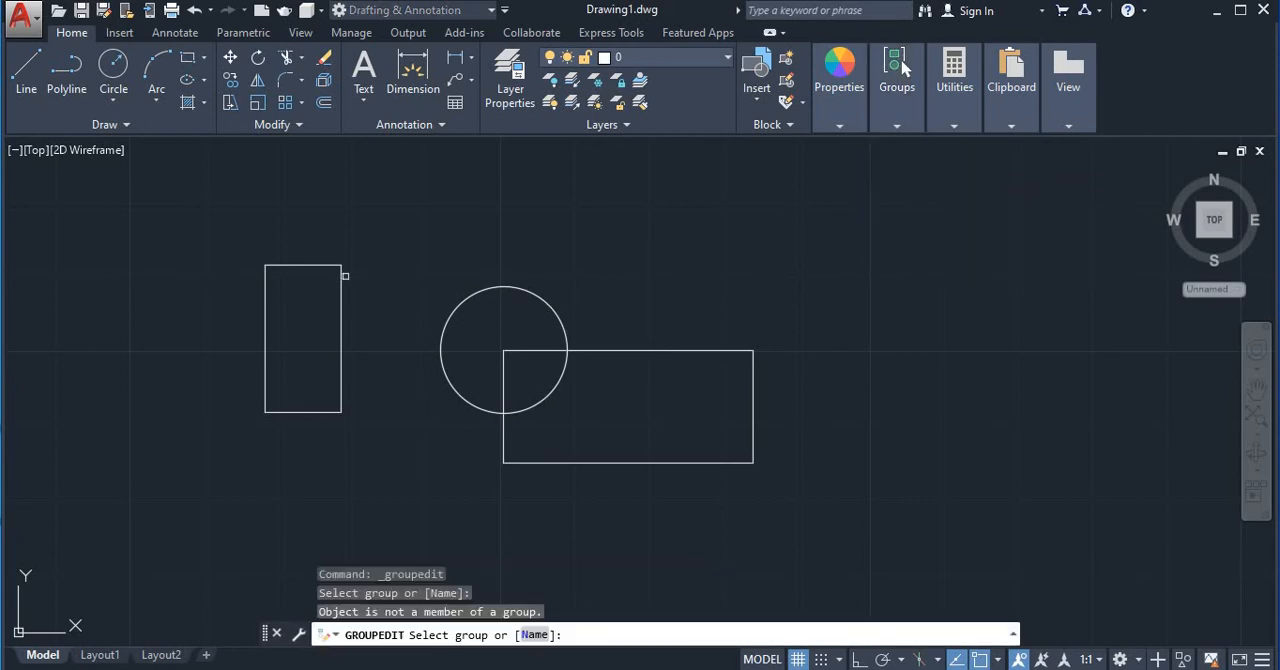
left_click(485, 290)
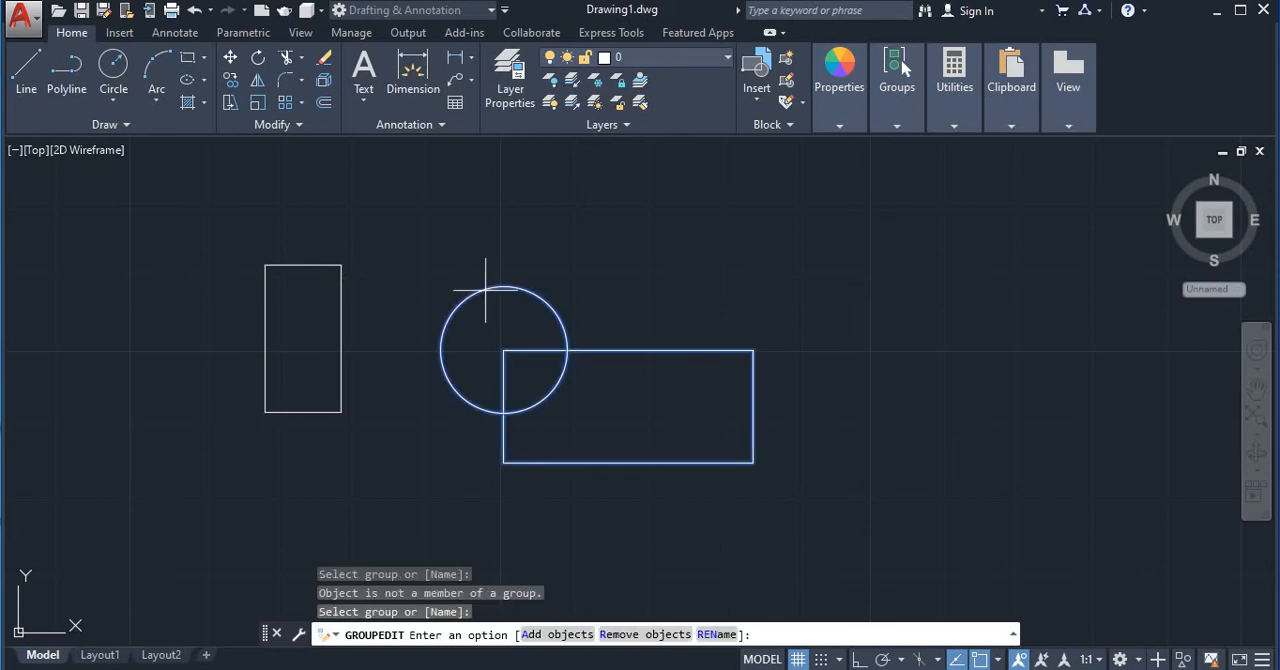
left_click(556, 636)
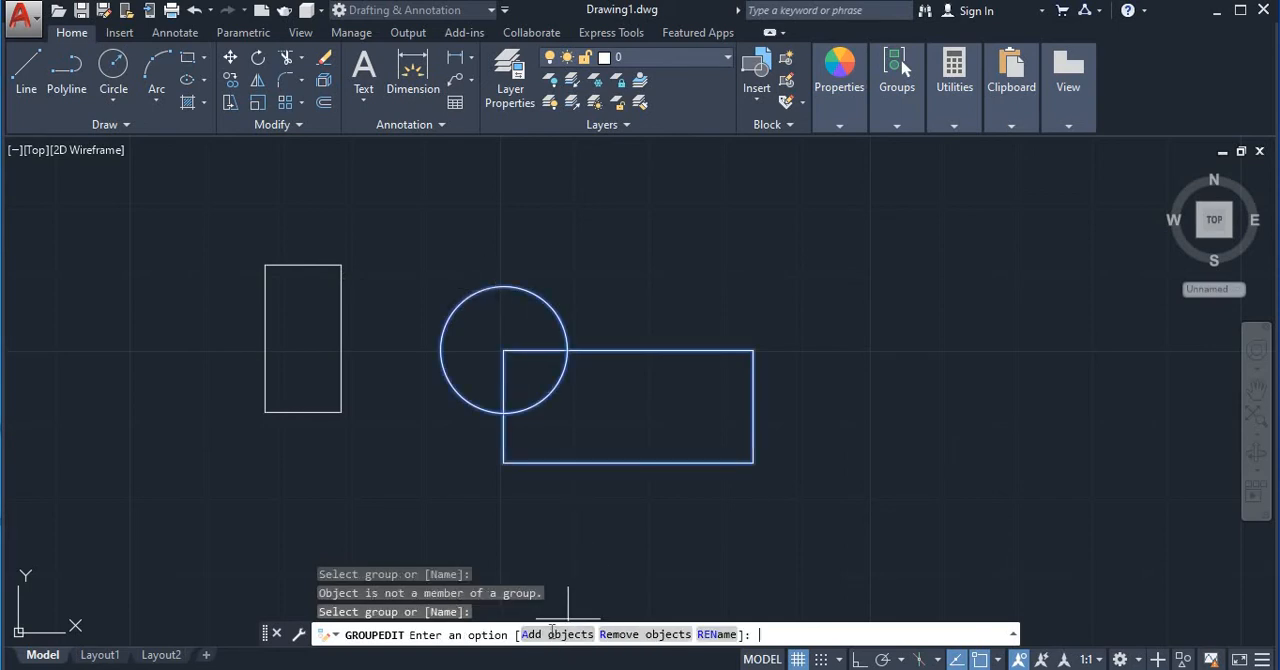
left_click(338, 354)
key("Return")
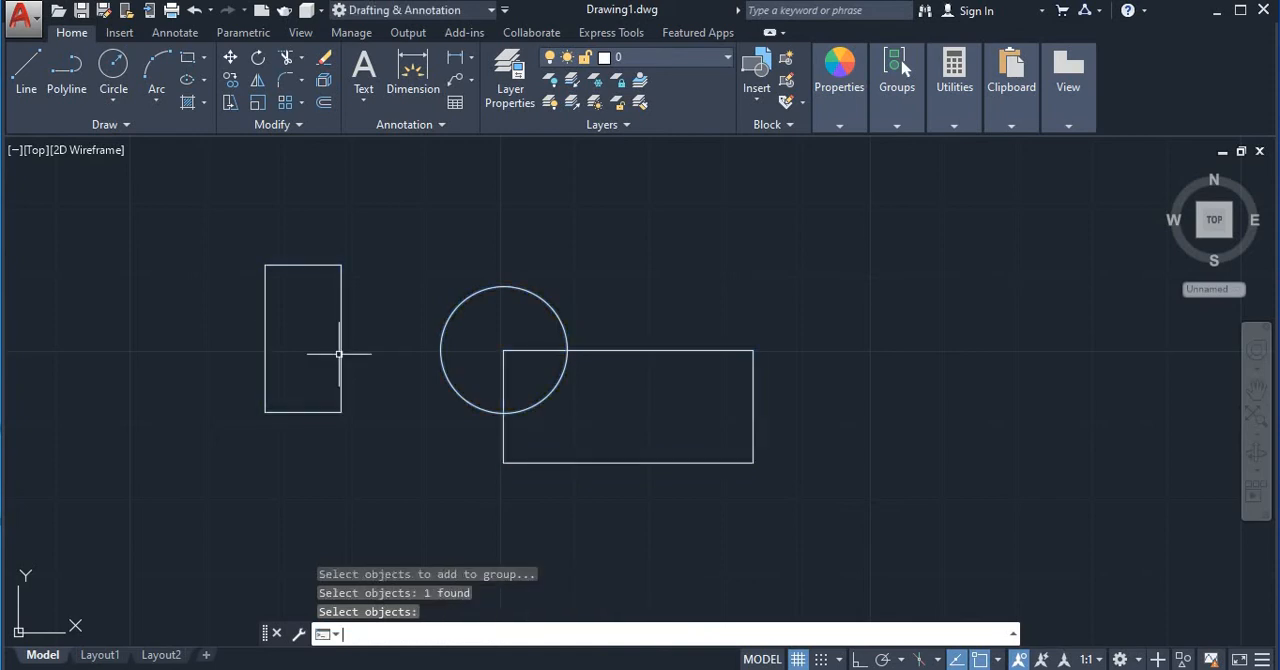
left_click(340, 270)
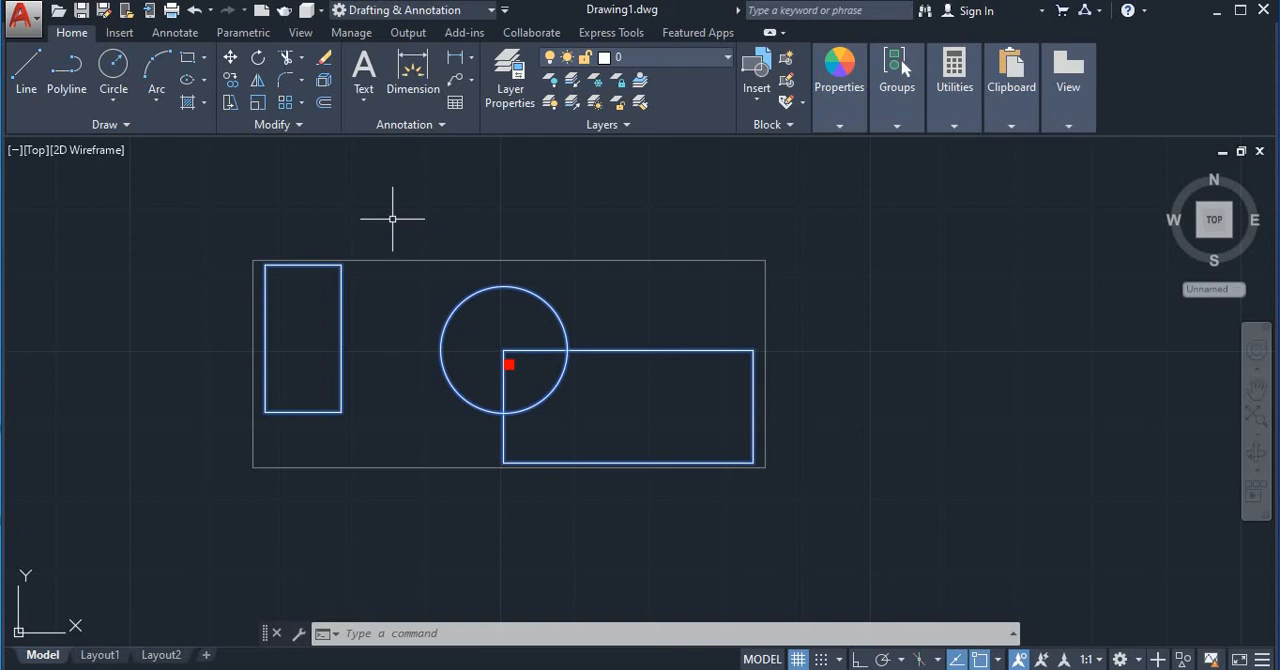
key("Escape")
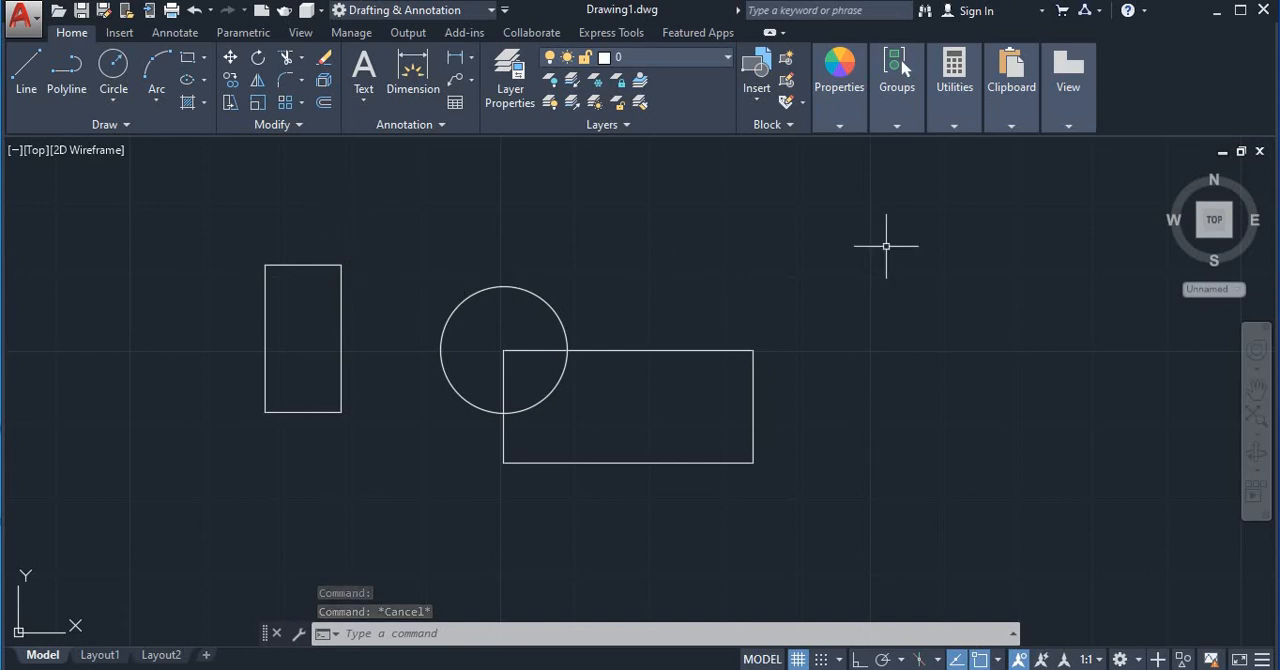
left_click(904, 128)
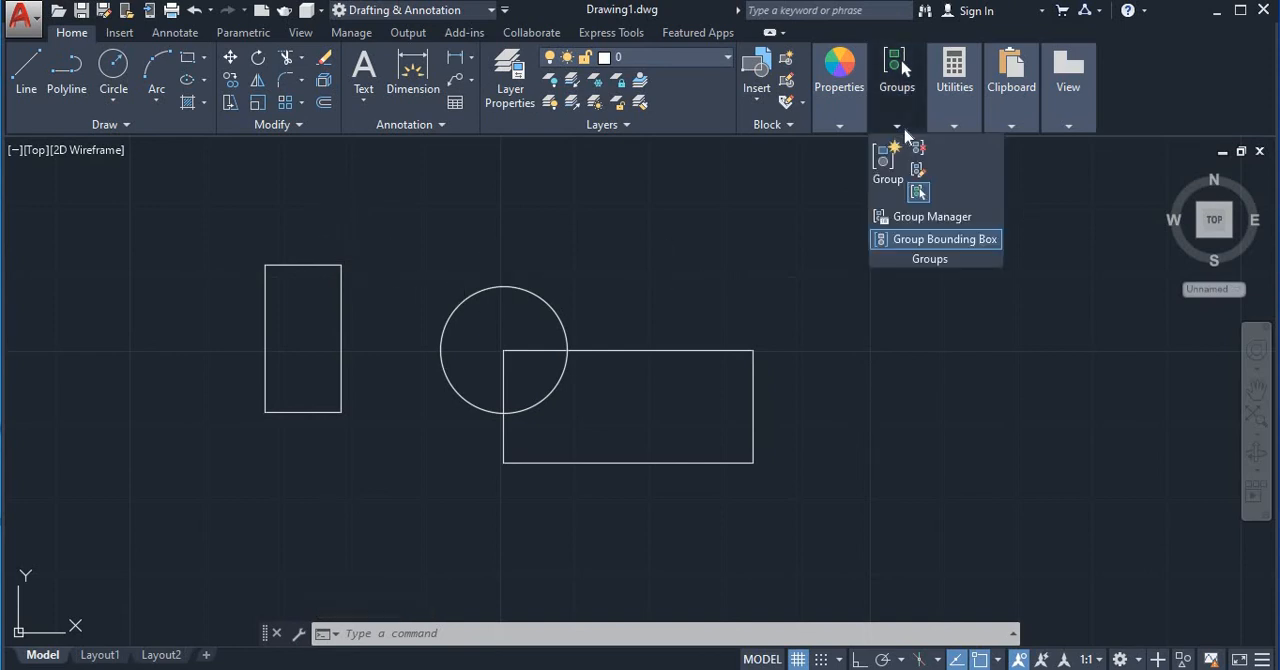
left_click(918, 180)
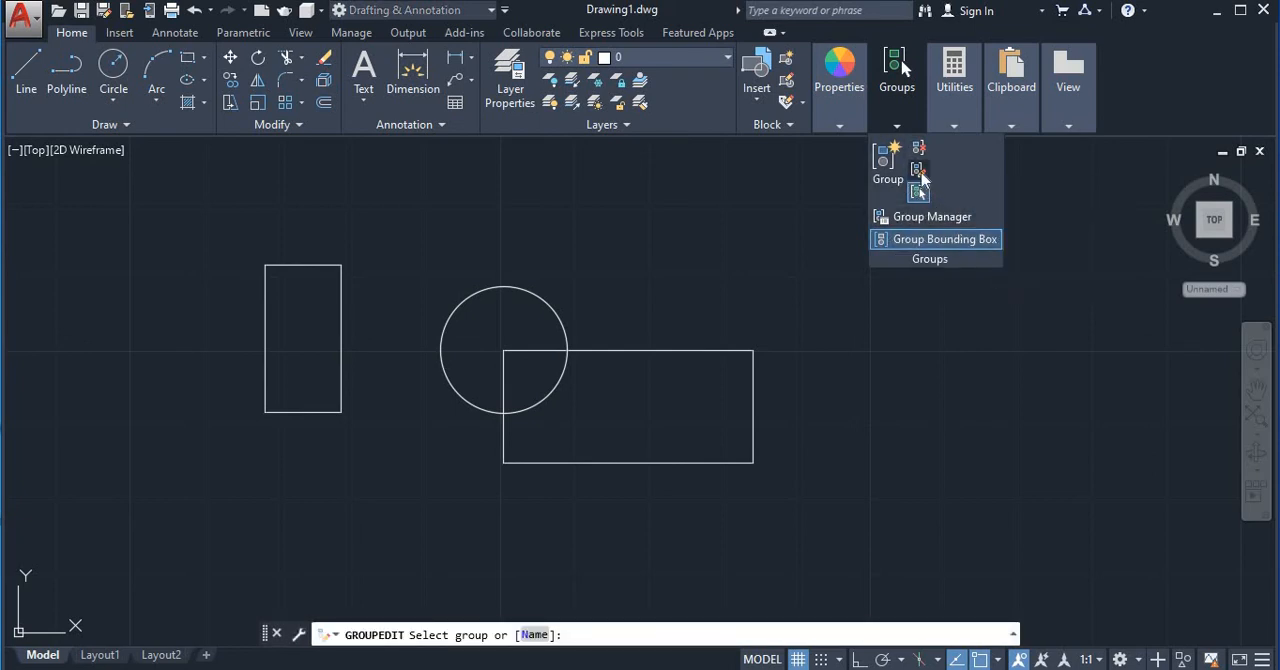
left_click(918, 187)
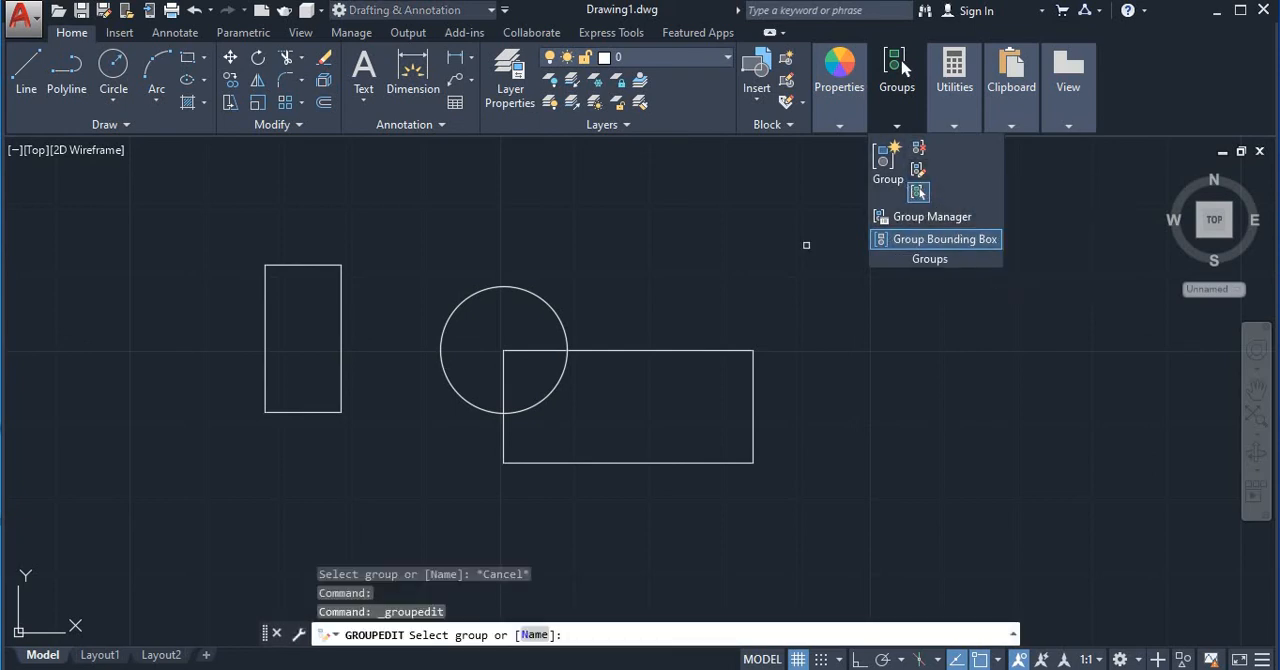
left_click(610, 352)
key("Return")
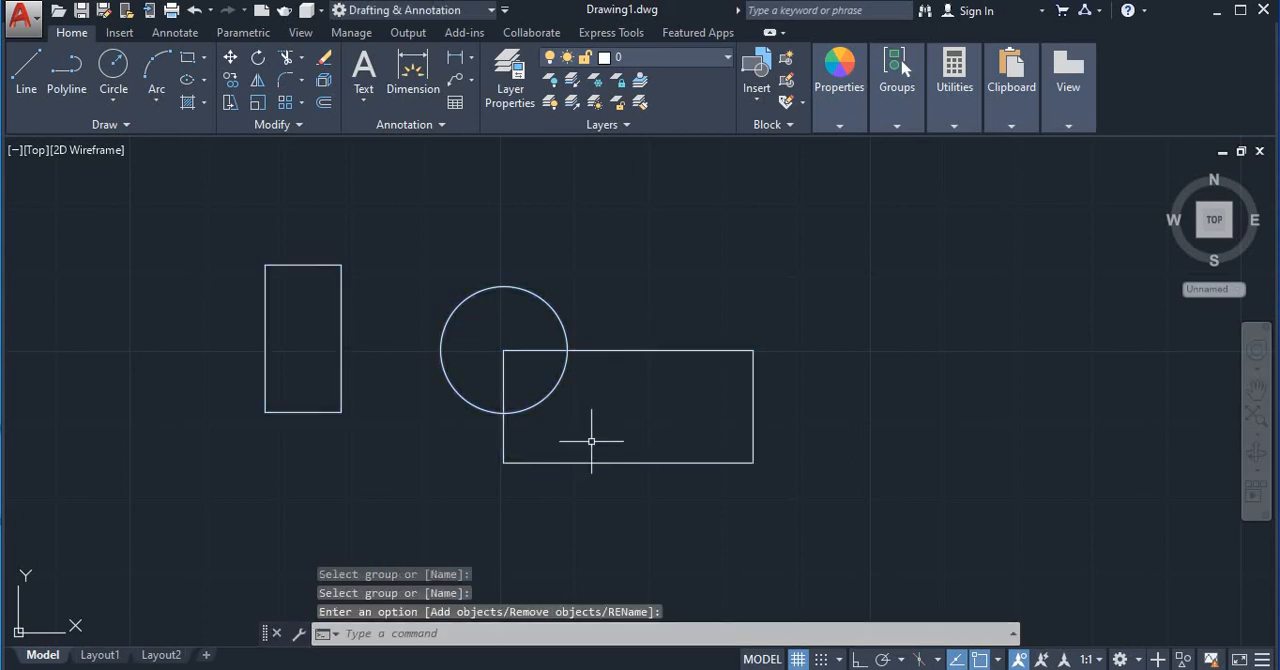
left_click(342, 276)
key("Escape")
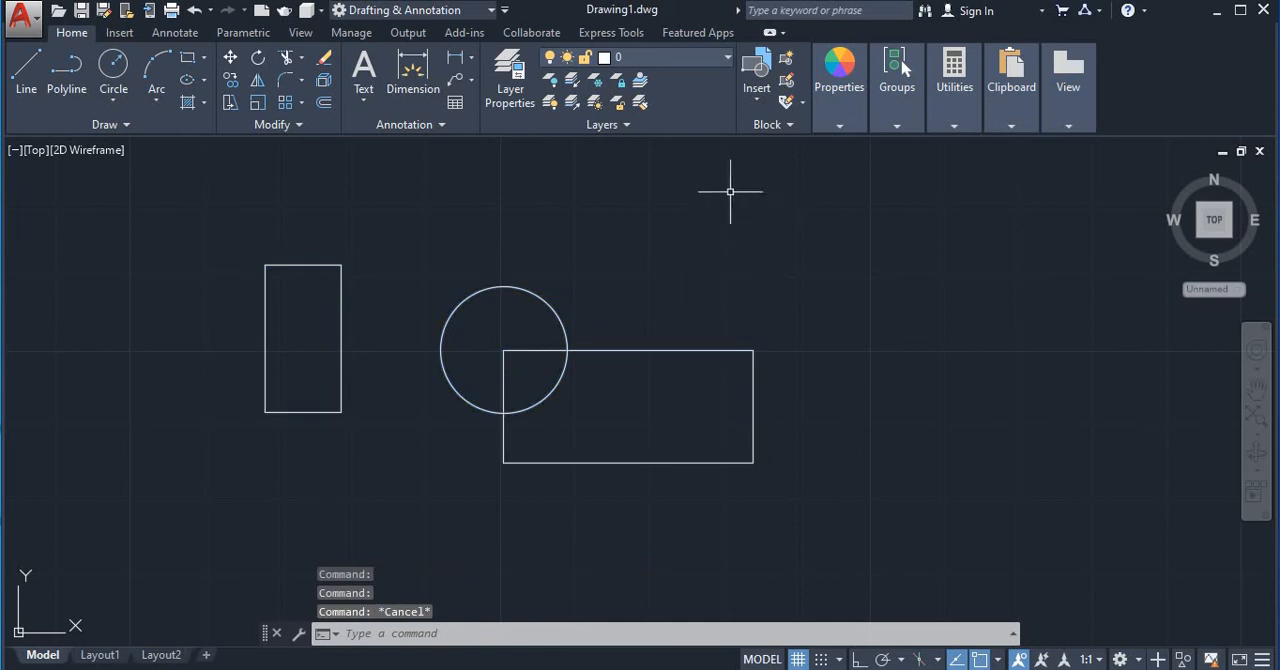
left_click(199, 196)
key("Escape")
left_click(896, 126)
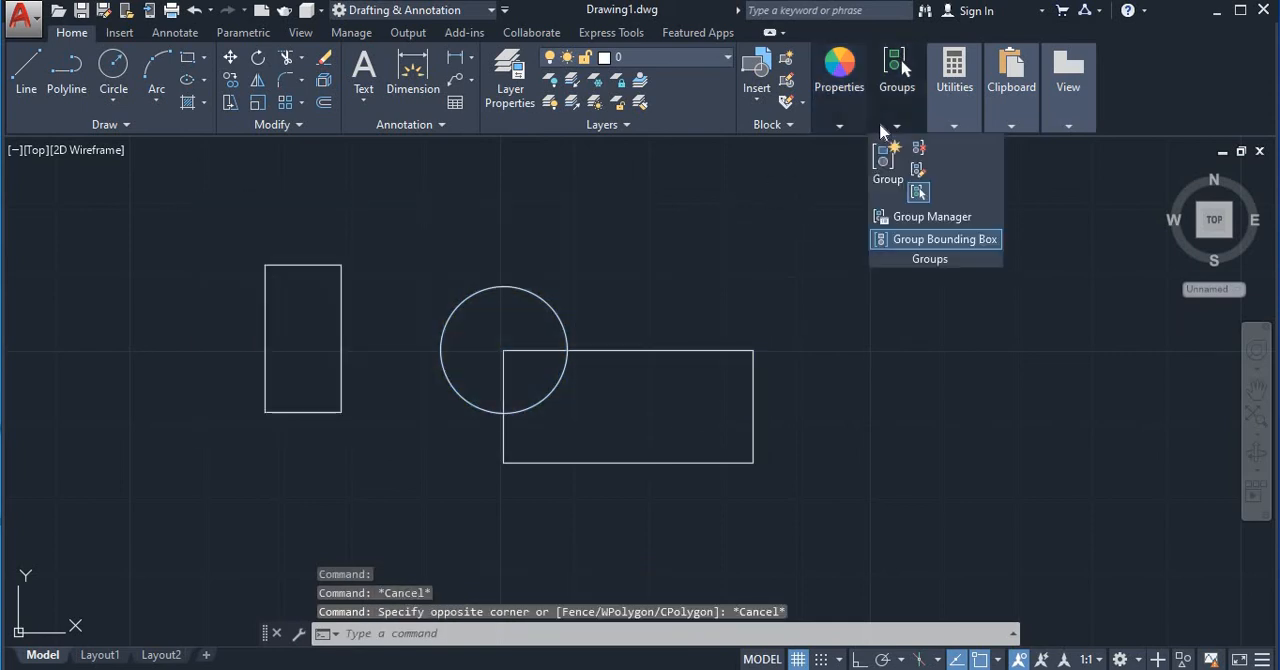
left_click(918, 192)
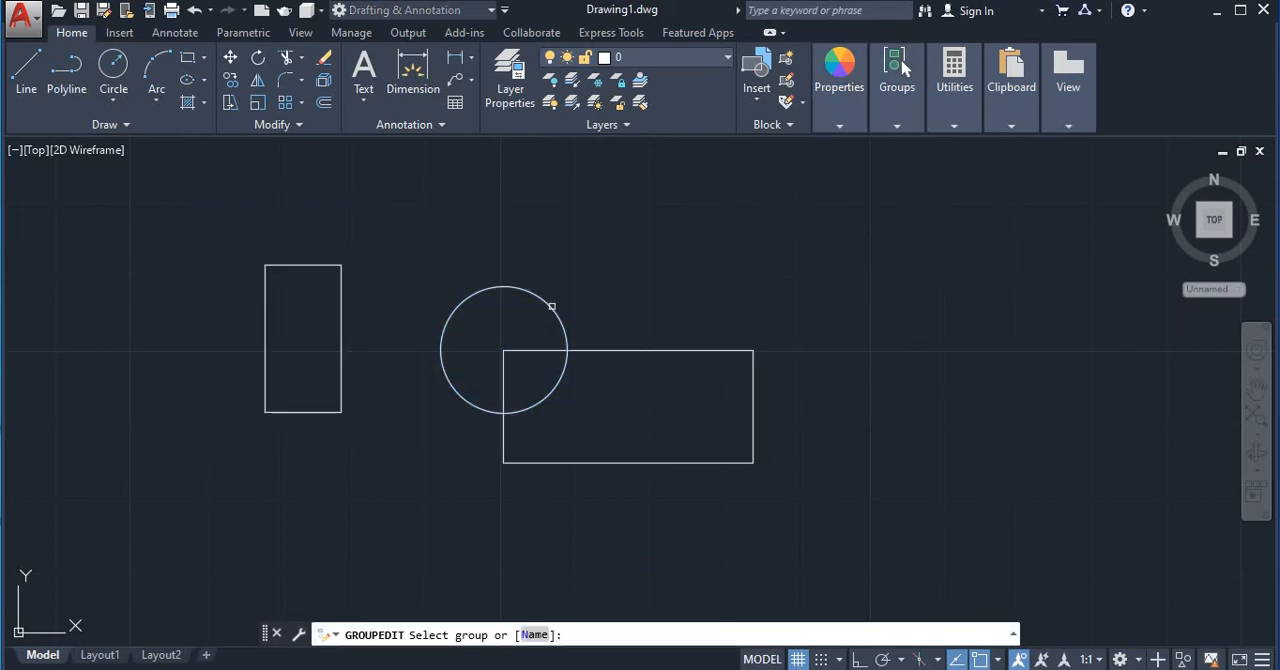
left_click(551, 306)
key("Return")
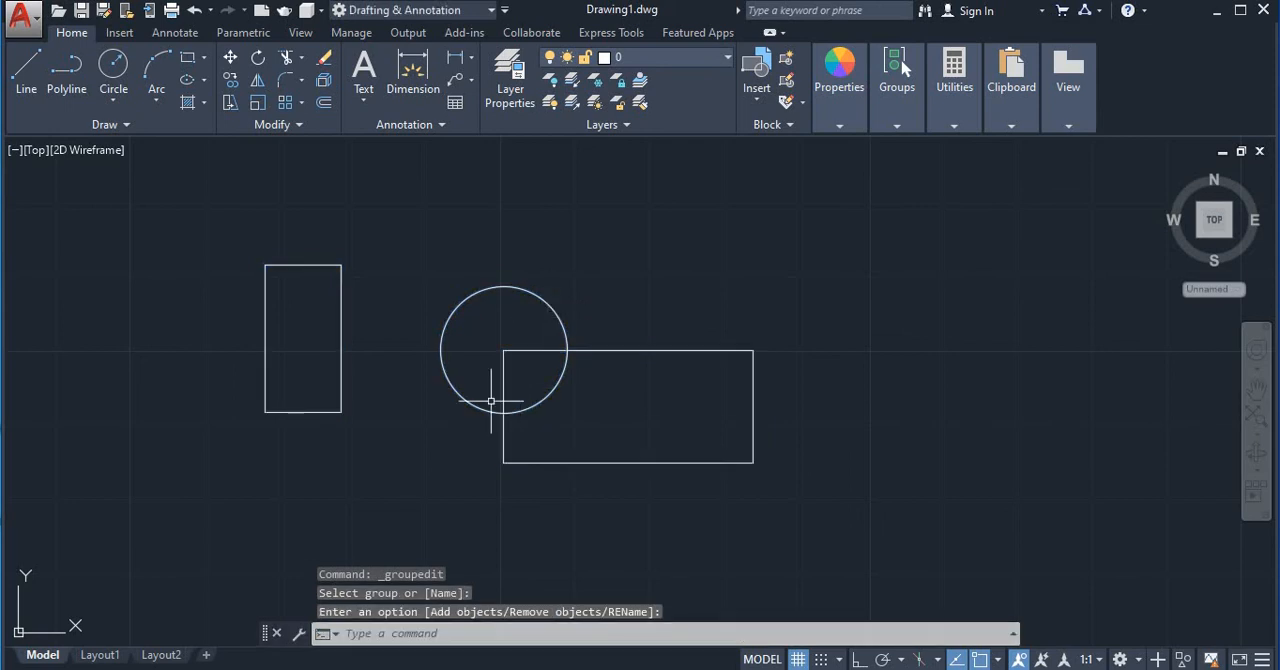
Remove the vertical rectangle from the group with Group Edit, and select it to check that it selects independently
left_click(340, 265)
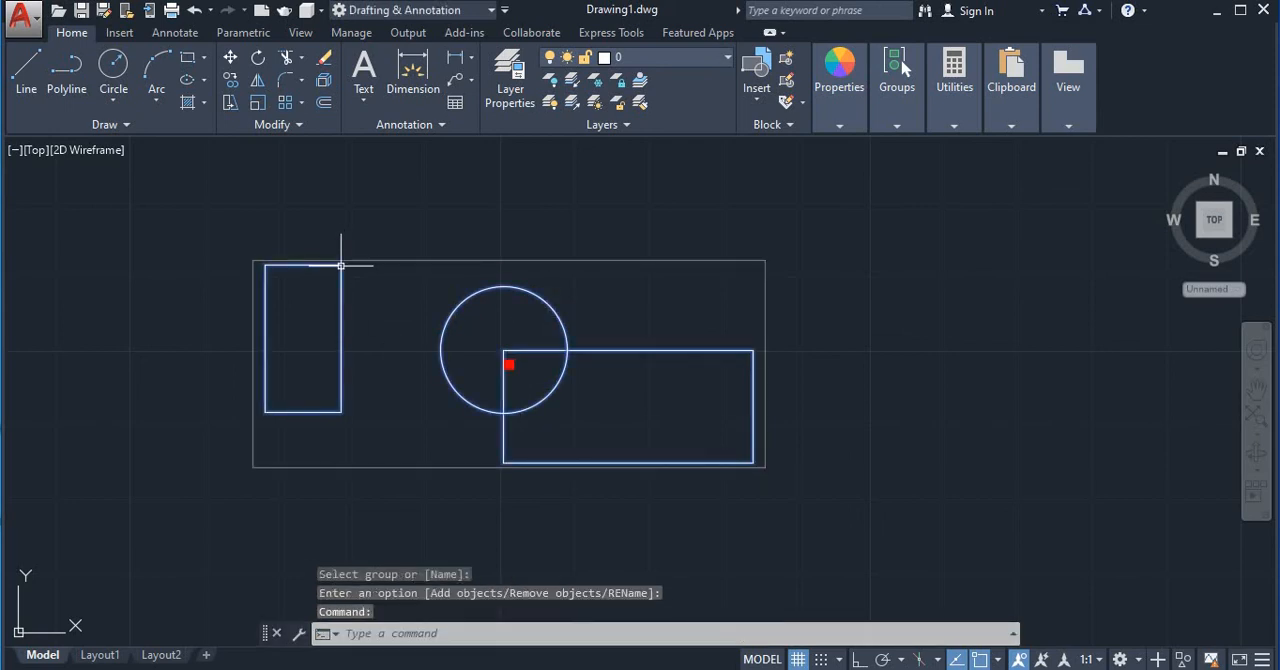
key("Return")
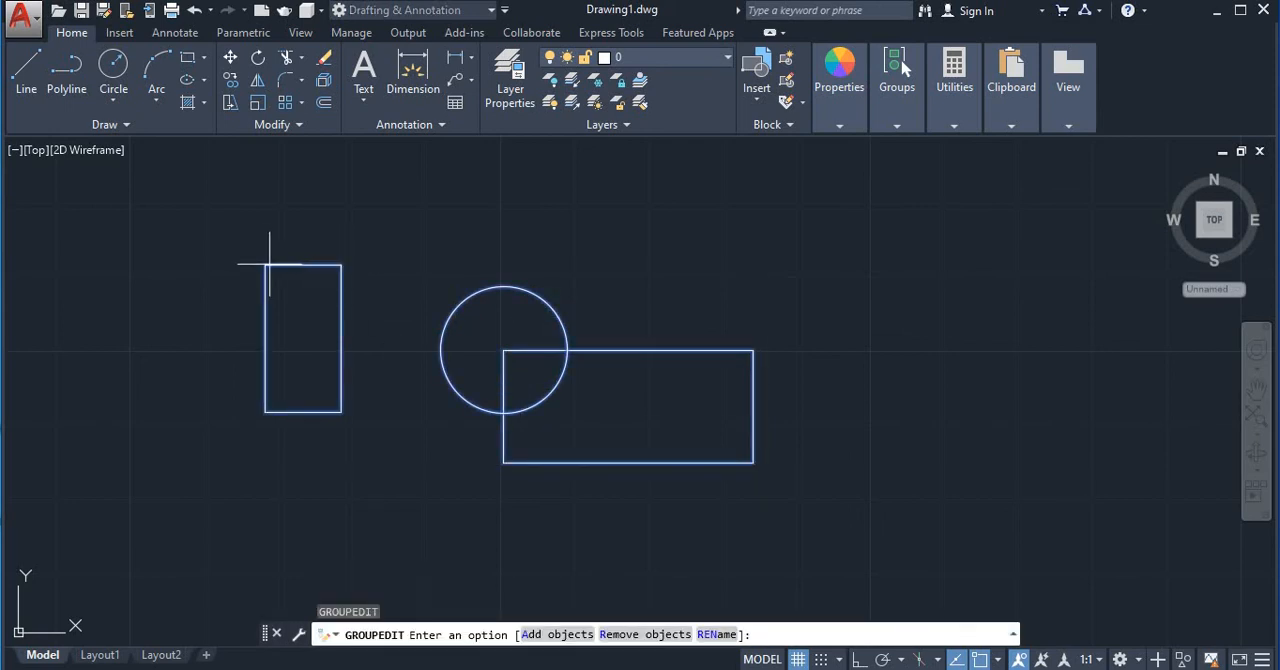
left_click(628, 634)
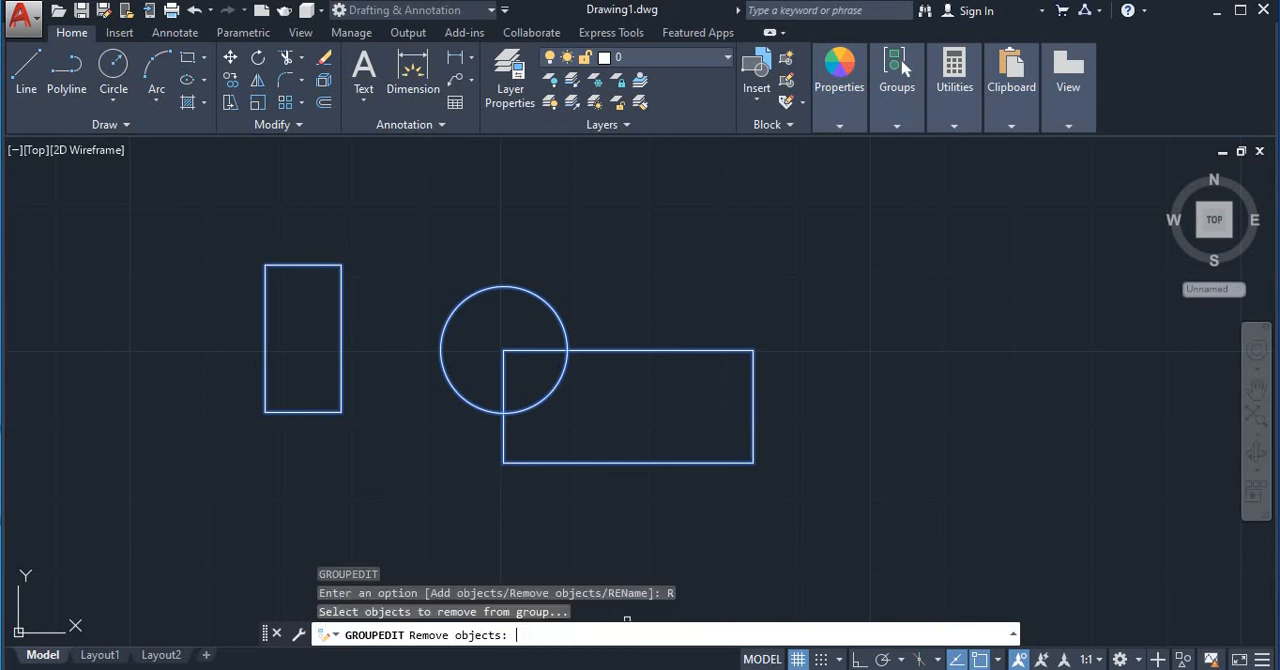
left_click(340, 280)
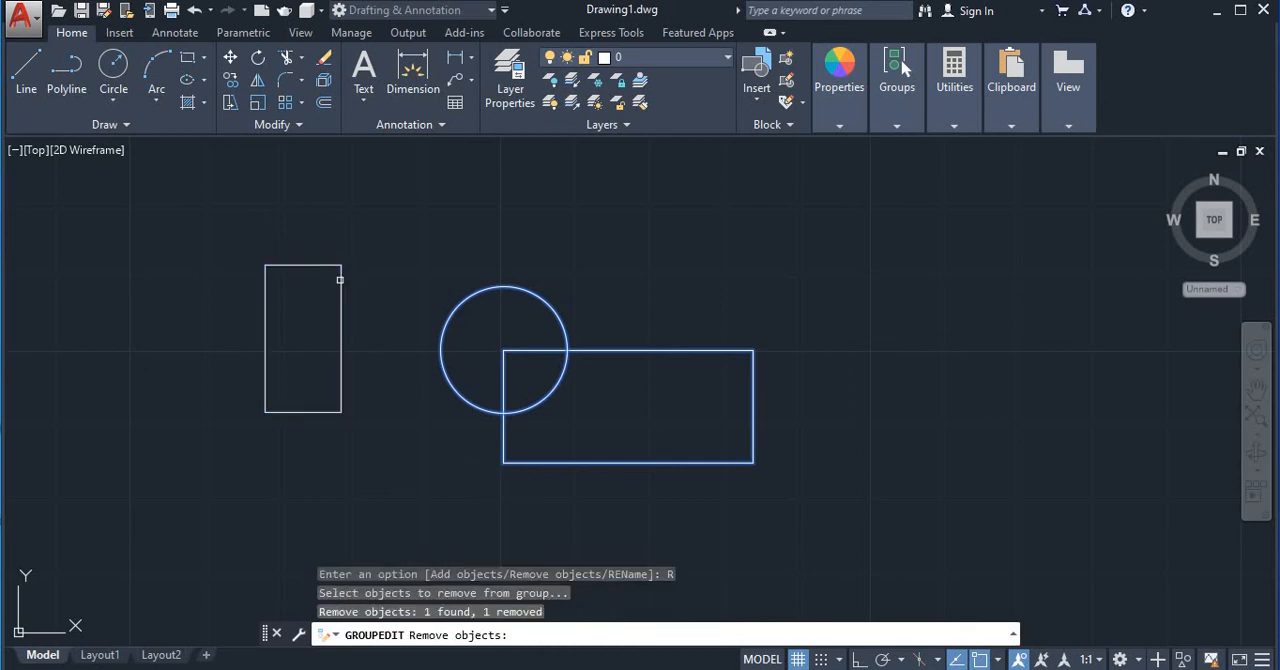
left_click(340, 280)
key("Return")
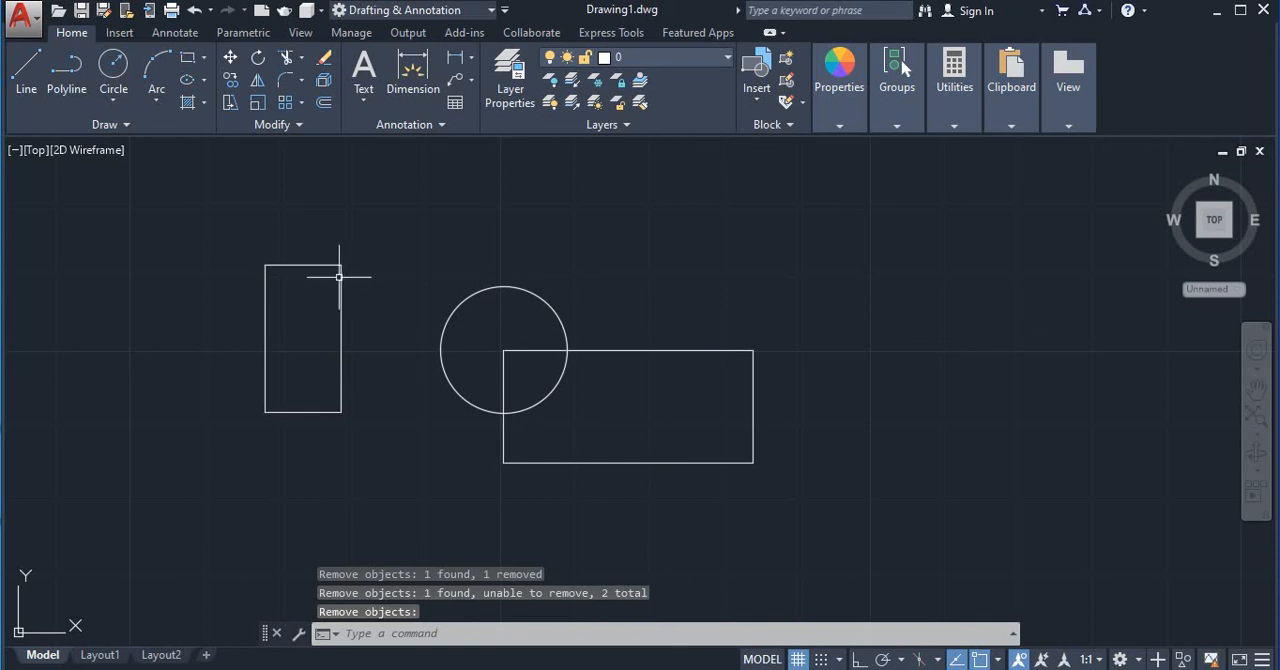
left_click(340, 278)
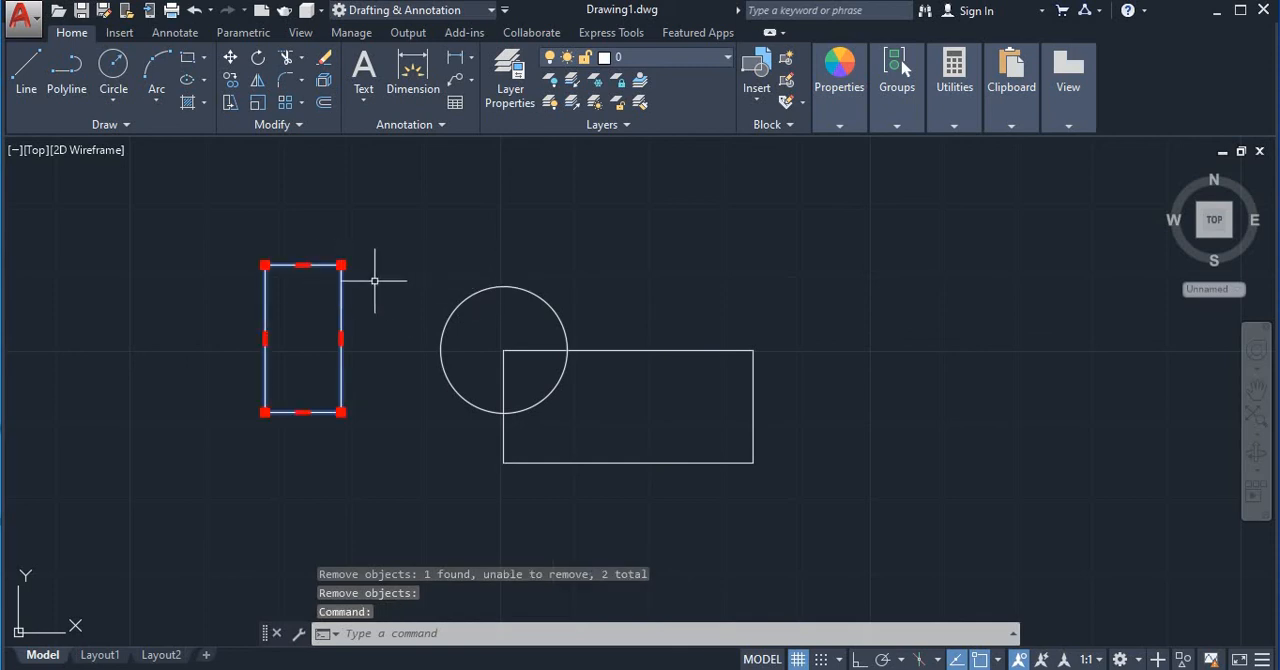